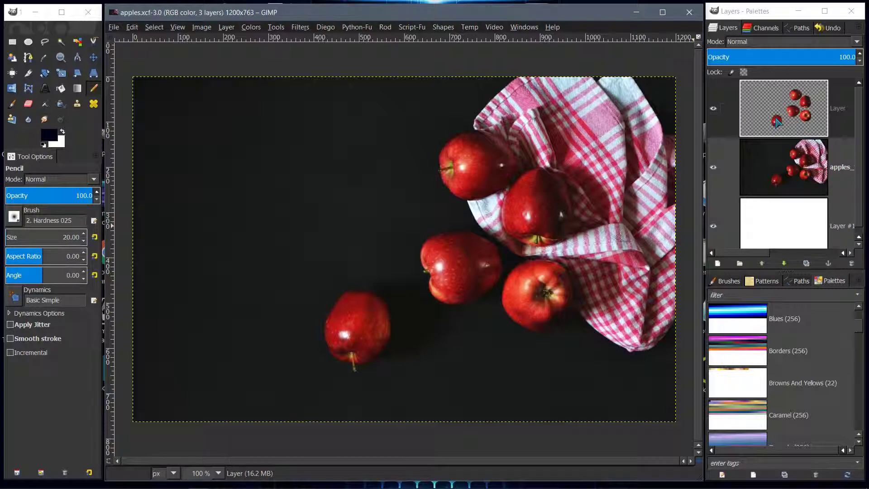
Show the available brushes and filter them by the gih tag.
{"action": "left_click", "coordinate": [729, 284]}
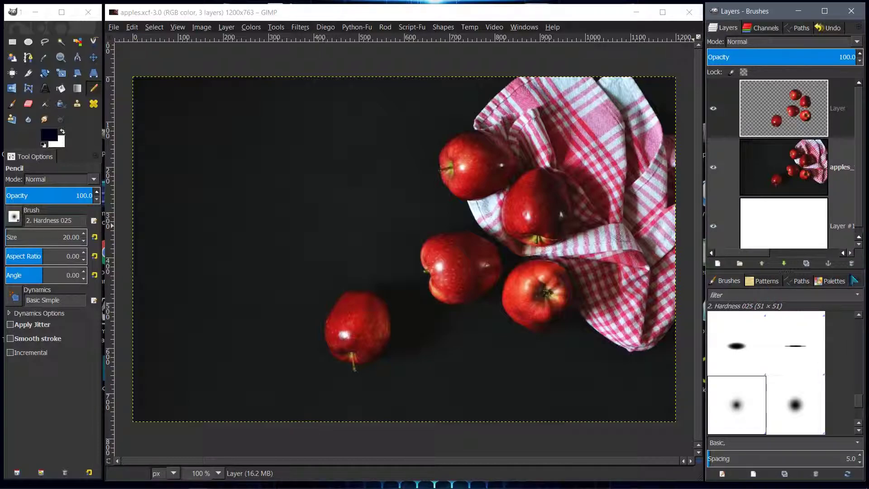
{"action": "left_click", "coordinate": [858, 296]}
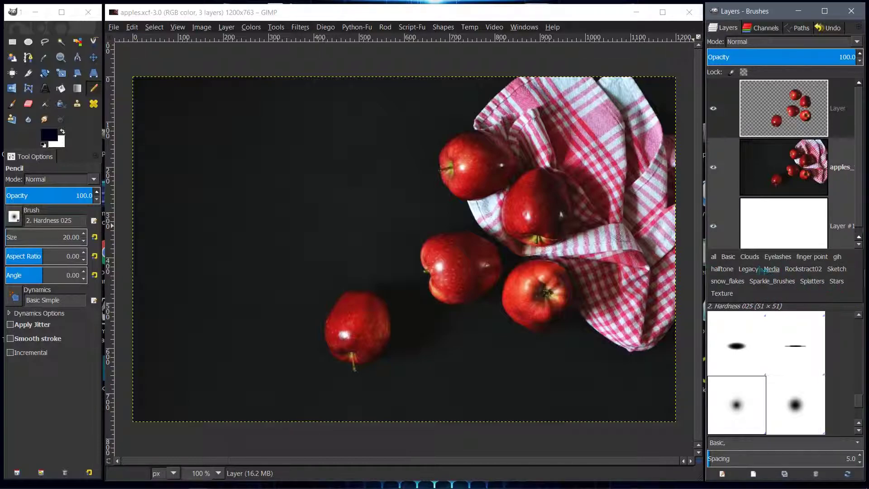
{"action": "left_click", "coordinate": [841, 260]}
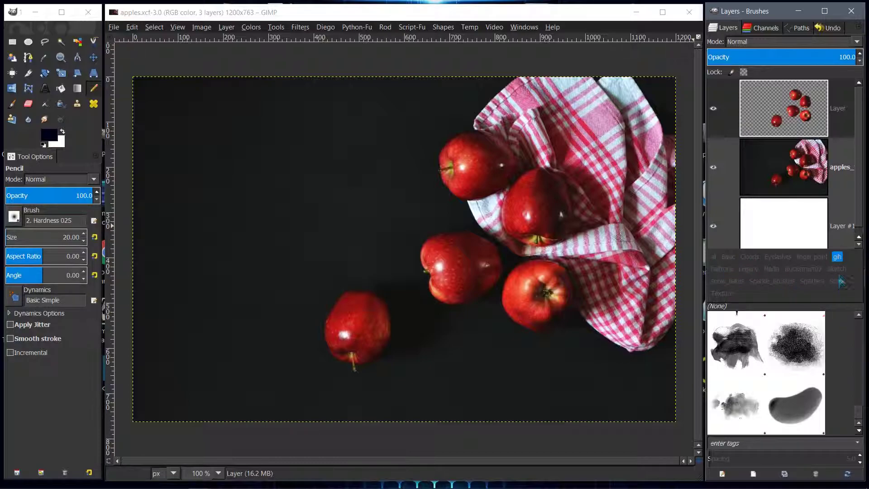
{"action": "left_click", "coordinate": [842, 314]}
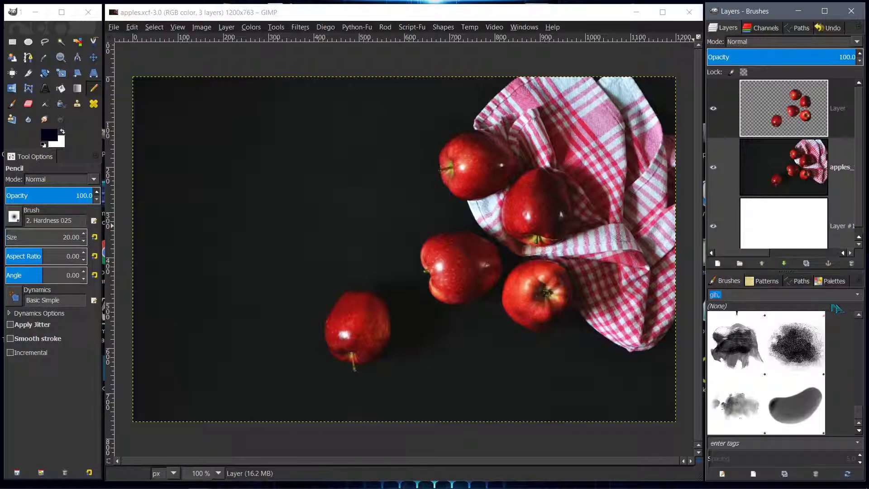
Remove the gih tag filter from the brushes and apply it again.
{"action": "left_click", "coordinate": [858, 298]}
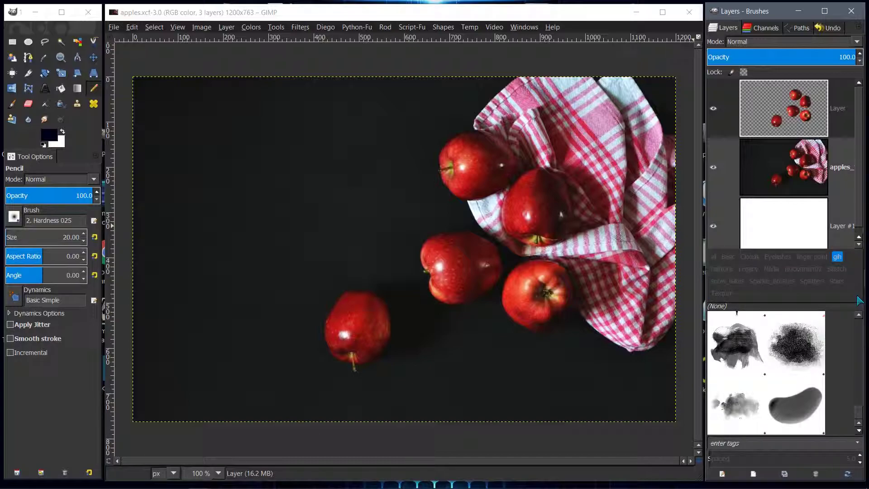
{"action": "left_click", "coordinate": [838, 258]}
{"action": "left_click", "coordinate": [823, 309]}
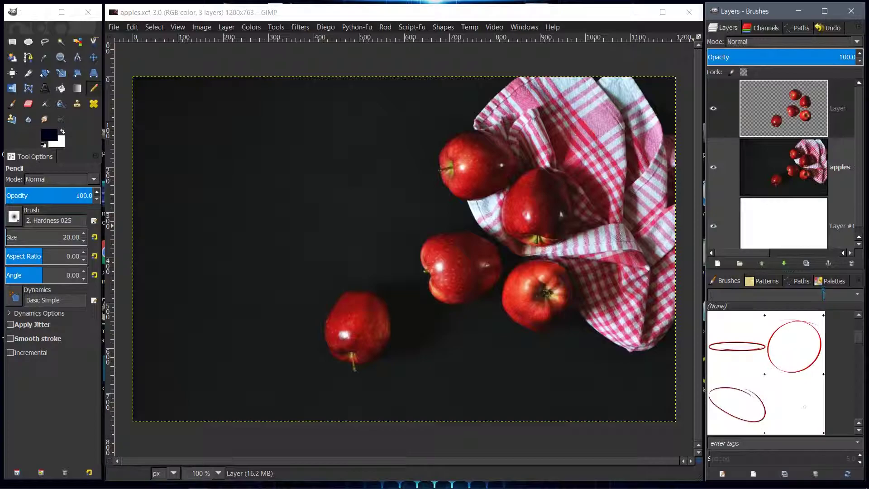
{"action": "left_click", "coordinate": [859, 281]}
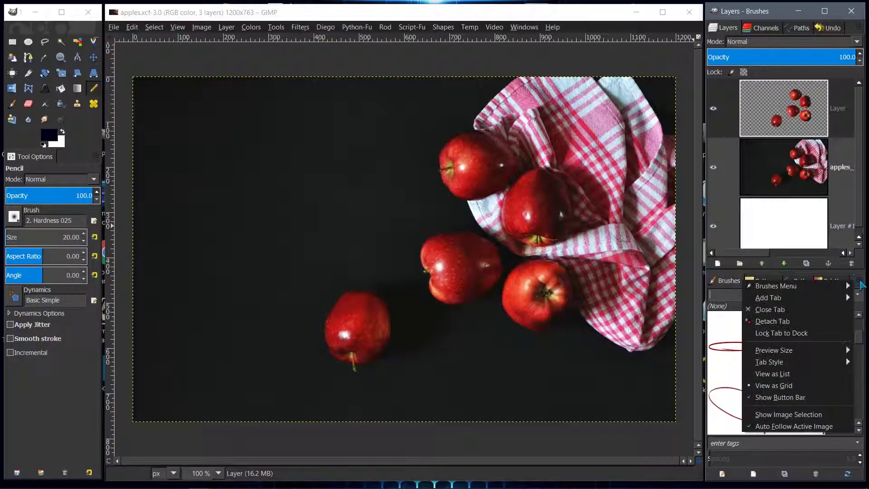
{"action": "left_click", "coordinate": [858, 294]}
{"action": "left_click", "coordinate": [859, 294]}
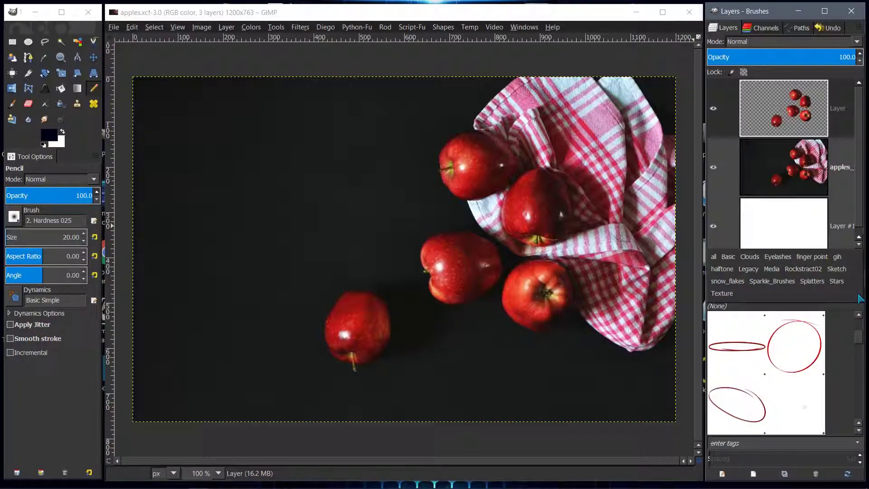
{"action": "left_click", "coordinate": [837, 258]}
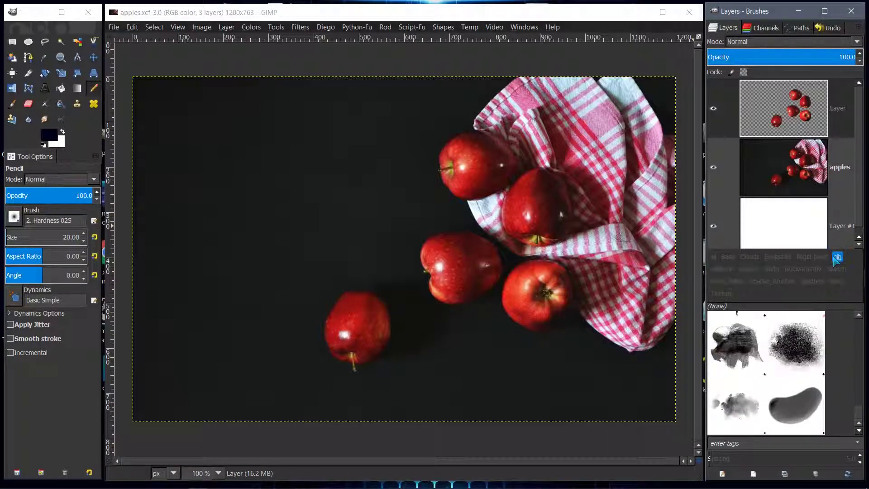
{"action": "left_click", "coordinate": [831, 311]}
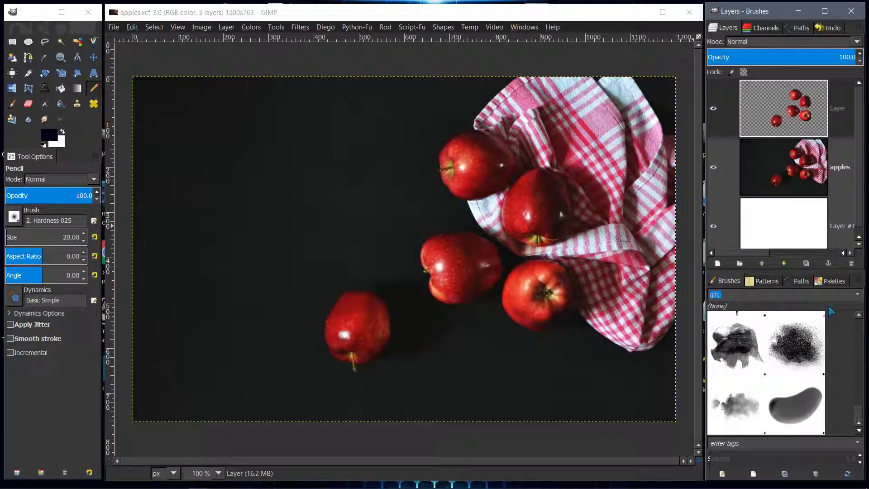
Enlarge the brush list, find the red_apples brush, select it and preview its images.
{"action": "left_click_drag", "start_coordinate": [787, 271], "coordinate": [791, 131]}
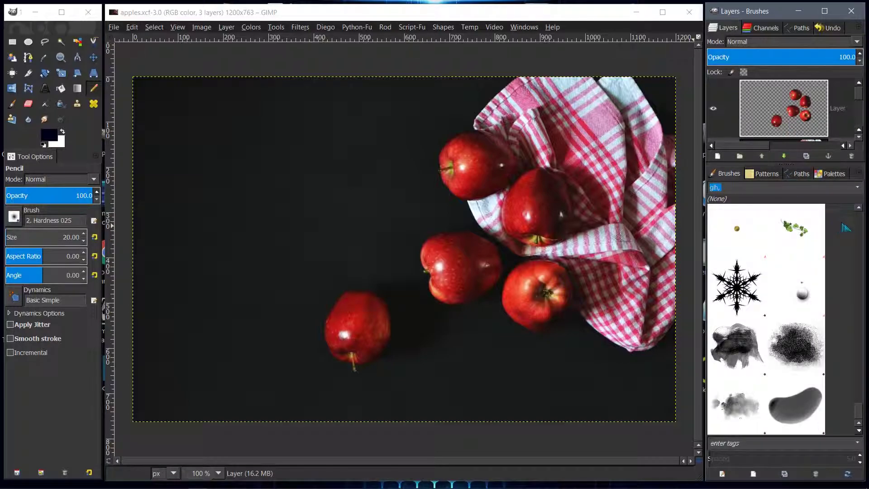
{"action": "left_click_drag", "start_coordinate": [859, 412], "coordinate": [866, 305]}
{"action": "scroll", "coordinate": [767, 317], "scroll_direction": "down", "scroll_amount": 3}
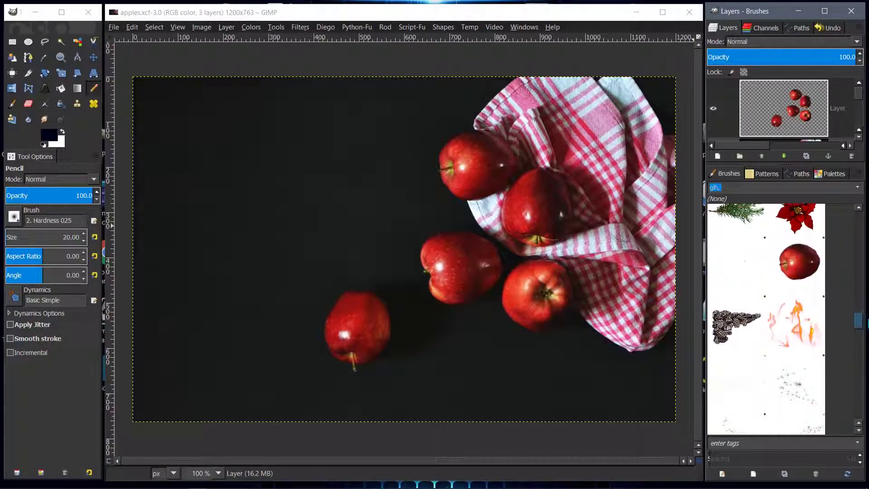
{"action": "left_click", "coordinate": [804, 279]}
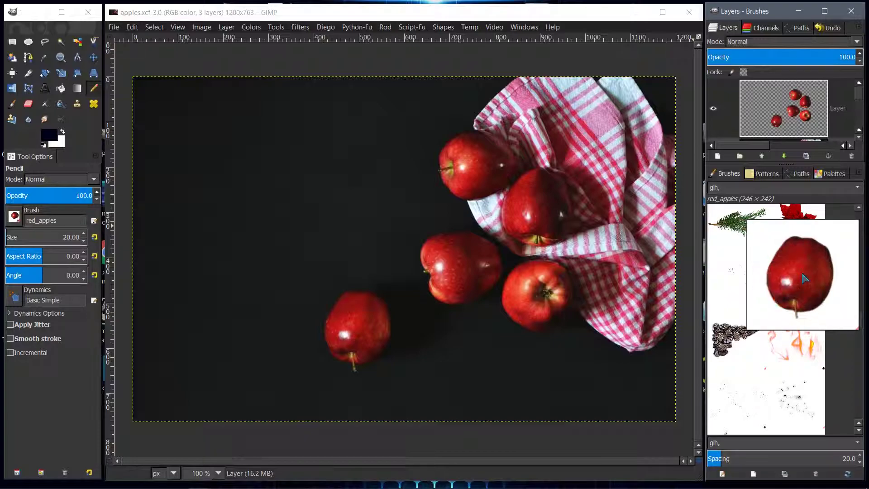
{"action": "left_click_drag", "start_coordinate": [805, 279], "coordinate": [806, 274]}
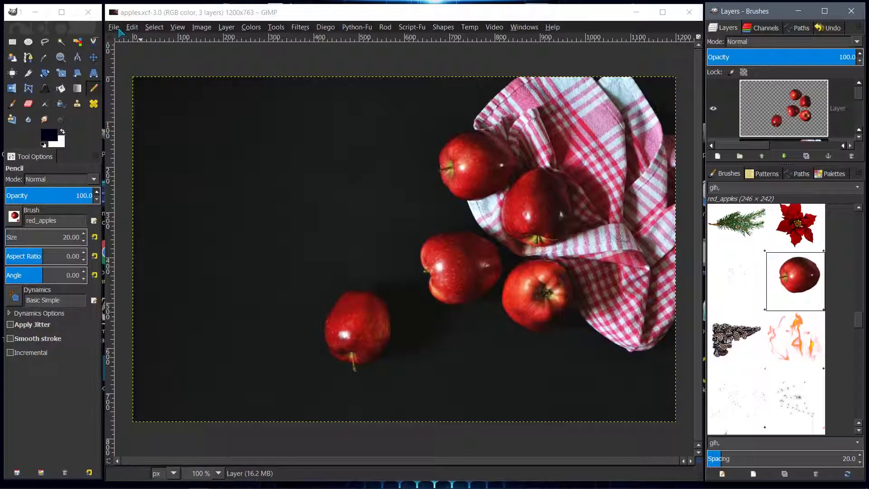
Add a new transparent layer of 1200 × 763 px above the cut-out apples layer.
{"action": "right_click", "coordinate": [777, 123]}
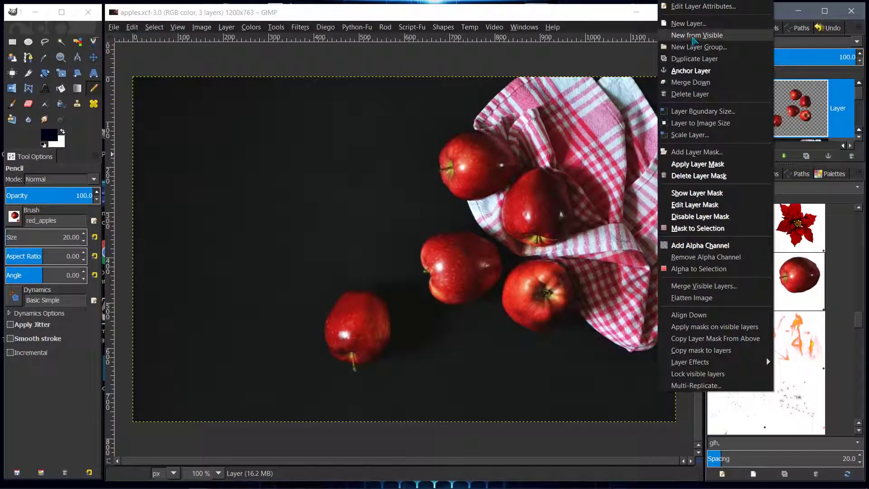
{"action": "left_click", "coordinate": [688, 23]}
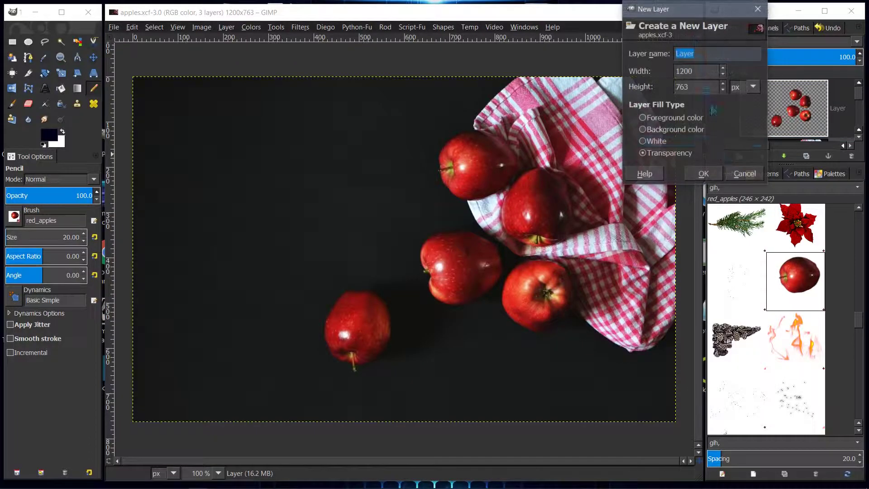
{"action": "left_click", "coordinate": [703, 174]}
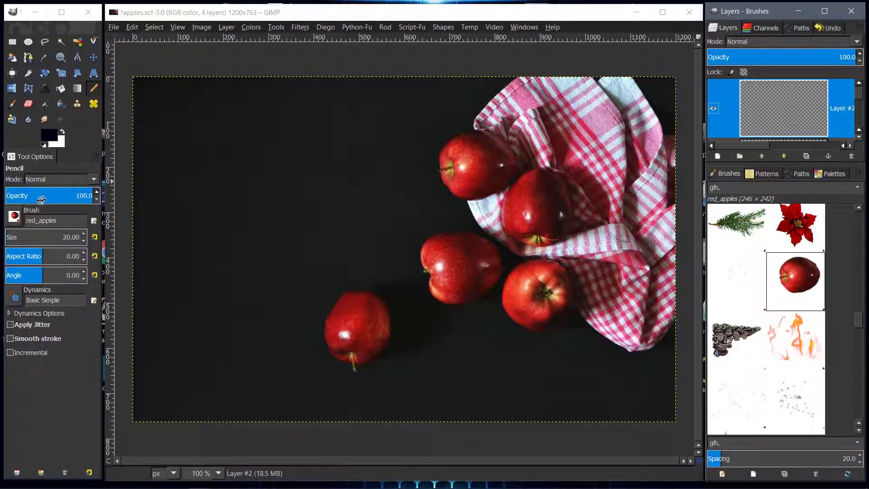
Set the Pencil's brush size to 246.
{"action": "mouse_move", "coordinate": [17, 237]}
{"action": "left_mouse_down"}
{"action": "mouse_move", "coordinate": [37, 237]}
{"action": "mouse_move", "coordinate": [26, 239]}
{"action": "left_mouse_up"}
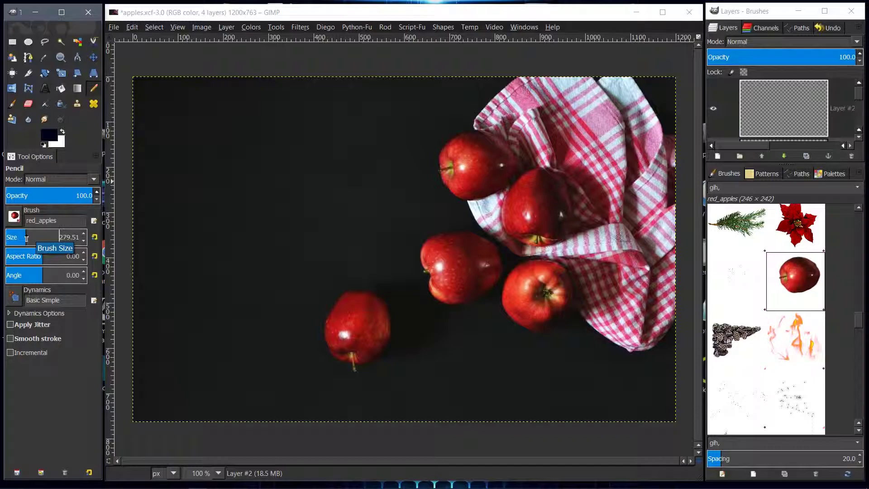
{"action": "double_click", "coordinate": [72, 236]}
{"action": "type", "text": "246"}
{"action": "key", "text": "Return"}
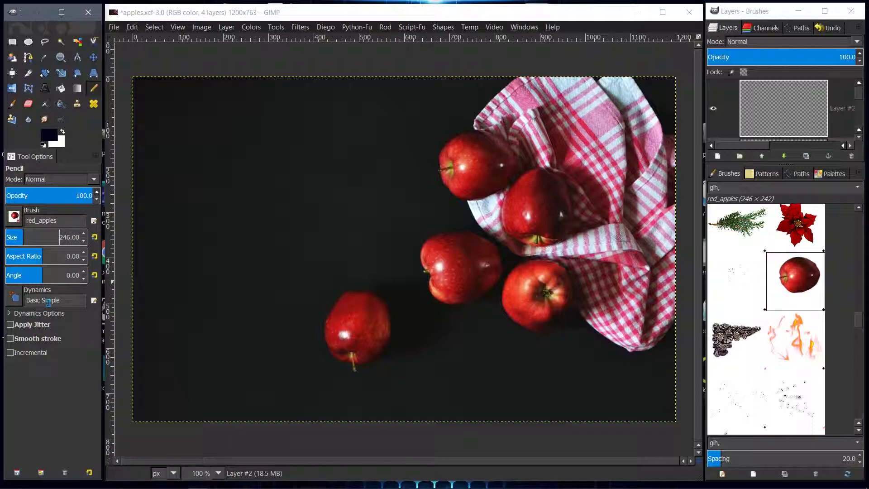
Set the Pencil's dynamics to Dynamics Off.
{"action": "key", "text": "super"}
{"action": "key", "text": "super"}
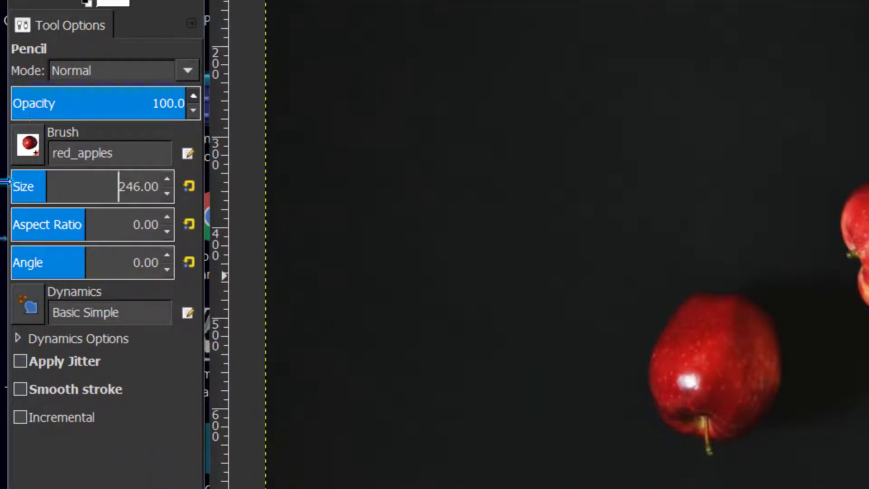
{"action": "left_click_drag", "start_coordinate": [137, 316], "coordinate": [27, 308]}
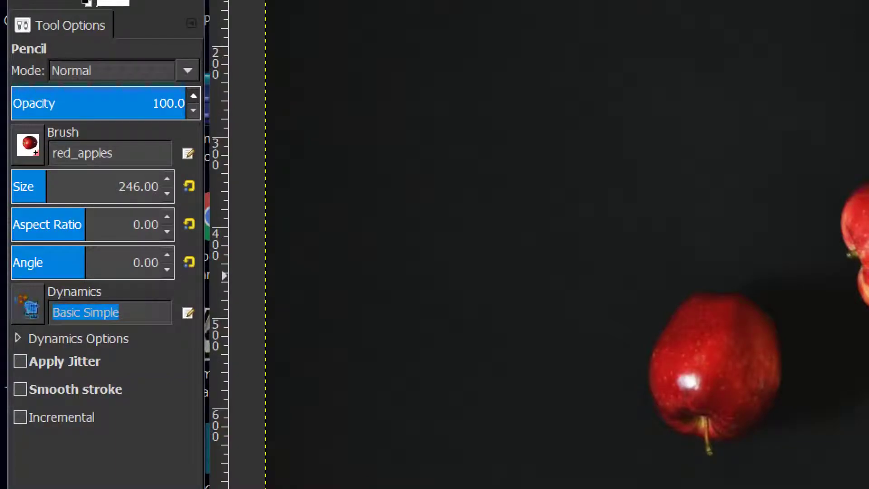
{"action": "left_click", "coordinate": [28, 304]}
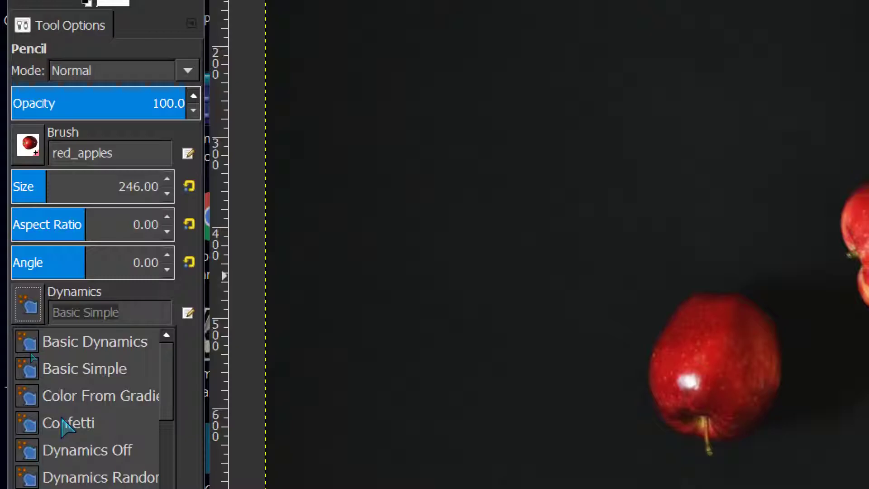
{"action": "left_click", "coordinate": [61, 450]}
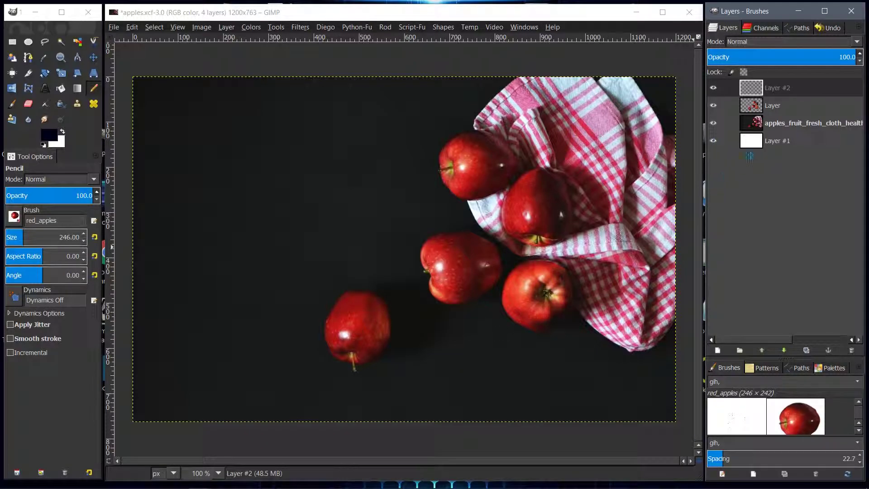
Make the cut-out apples layer active and hide the original apples photo layer beneath it.
{"action": "left_click", "coordinate": [752, 91]}
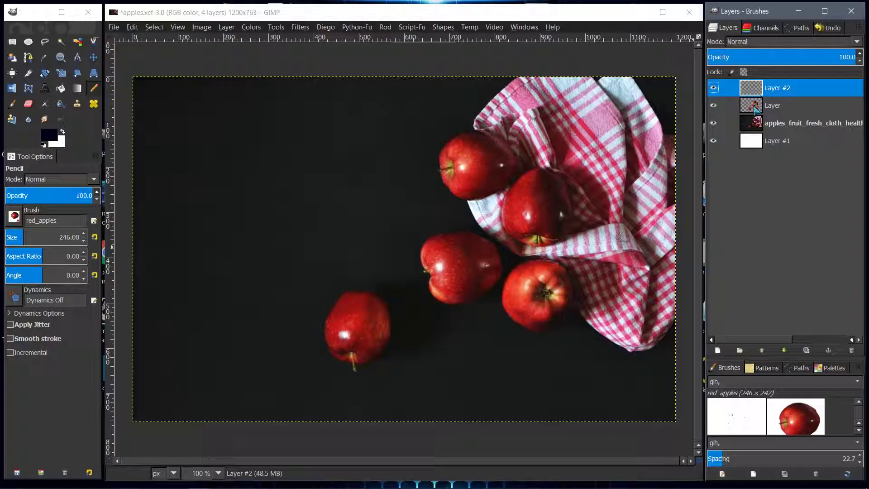
{"action": "left_click", "coordinate": [755, 109]}
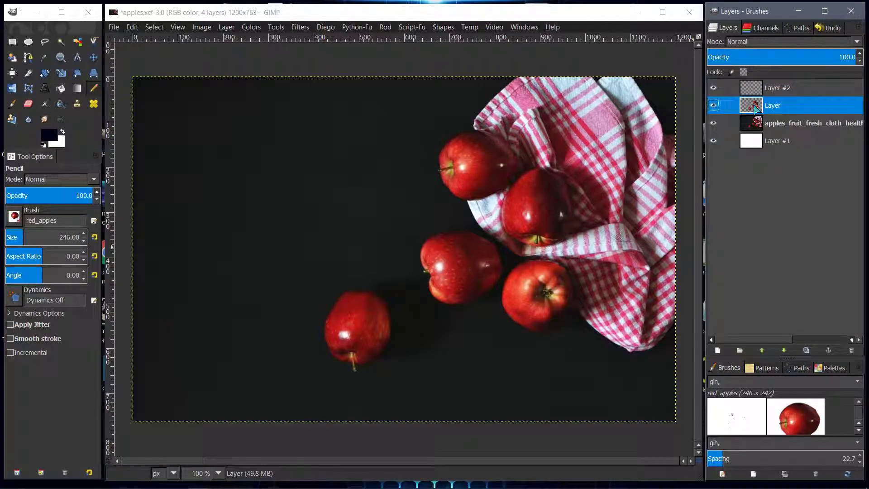
{"action": "left_click", "coordinate": [713, 122]}
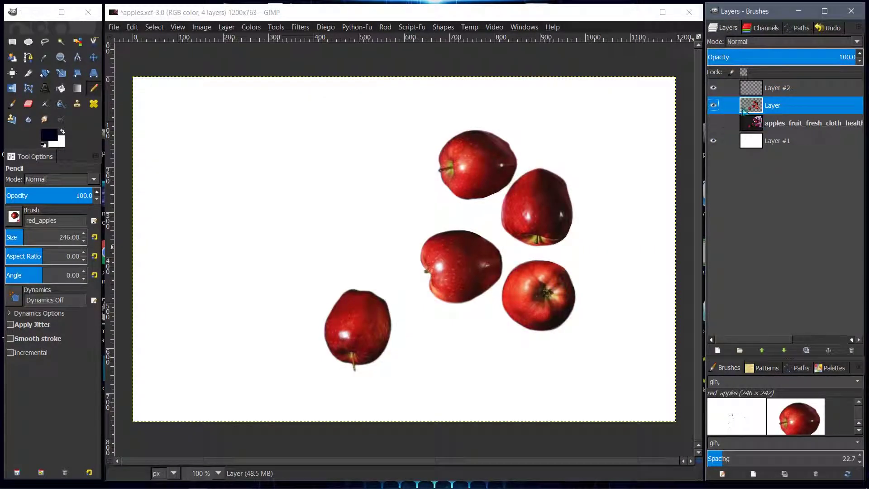
{"action": "left_click", "coordinate": [714, 123]}
{"action": "left_click", "coordinate": [714, 123]}
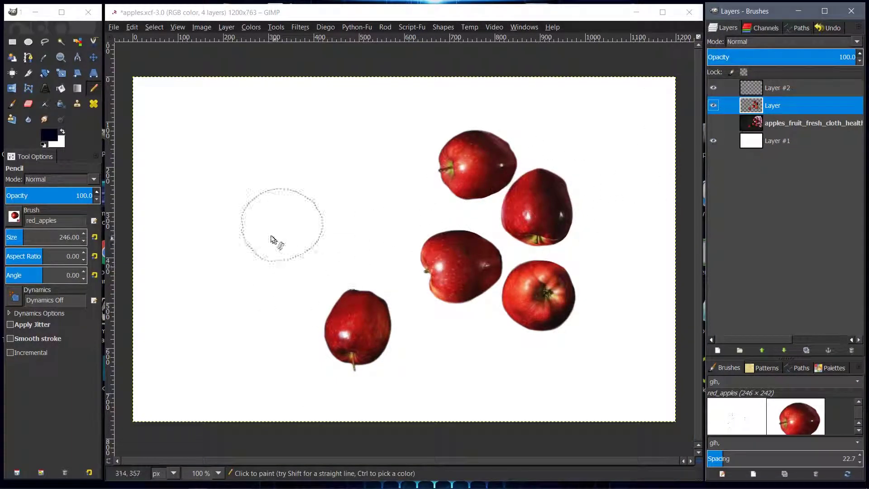
Check the installed program version in the About information and close it.
{"action": "left_click", "coordinate": [552, 26]}
{"action": "left_click", "coordinate": [564, 69]}
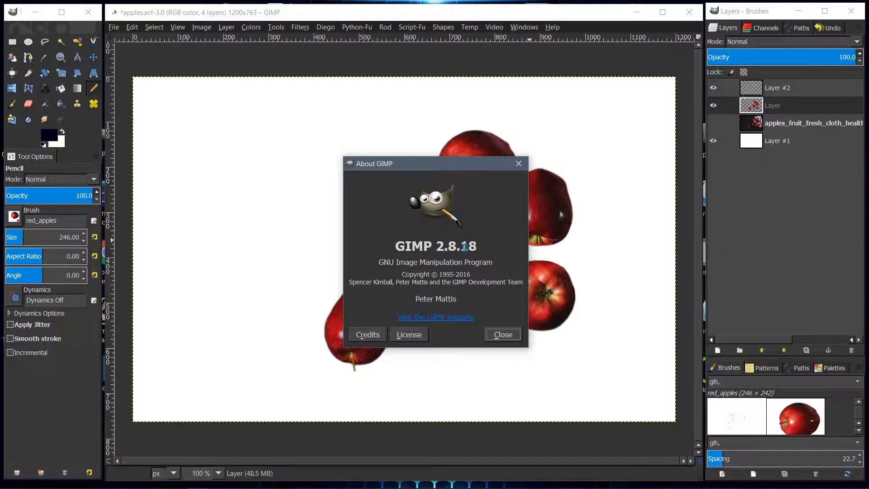
{"action": "left_click", "coordinate": [503, 335]}
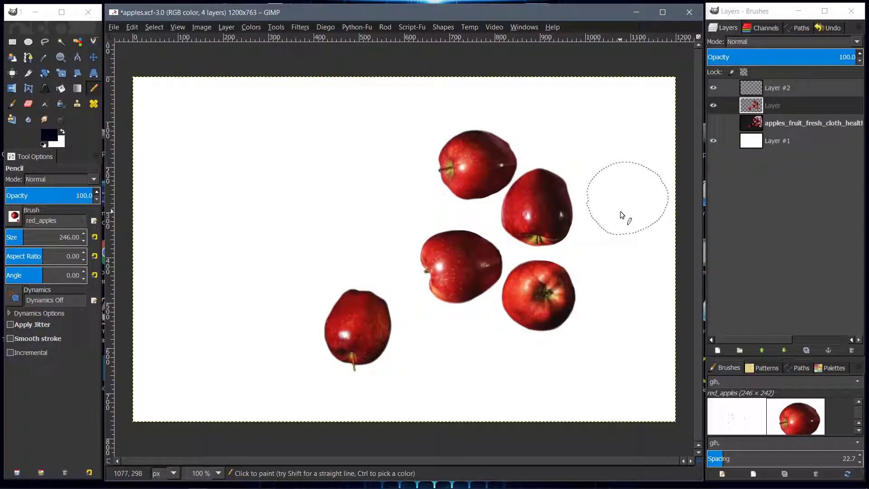
Outline the separate lower-left apple with a closed Free Select selection.
{"action": "left_click", "coordinate": [50, 41]}
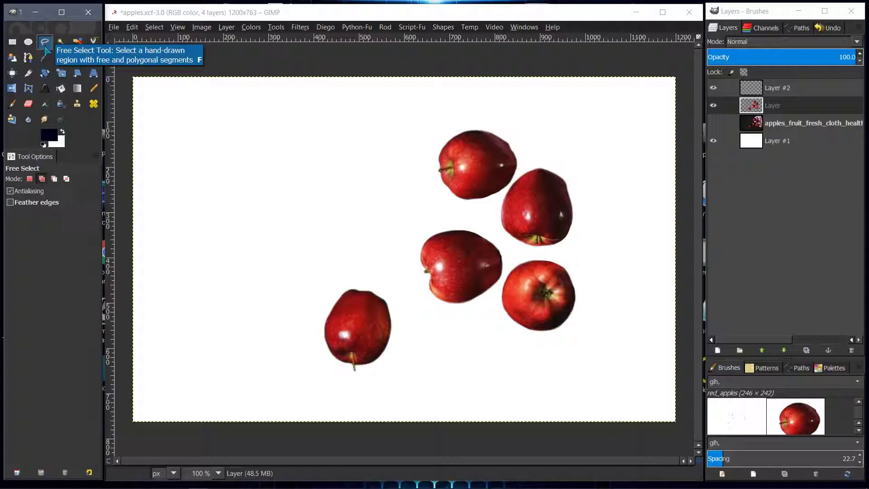
{"action": "mouse_move", "coordinate": [406, 313]}
{"action": "left_mouse_down"}
{"action": "mouse_move", "coordinate": [383, 275]}
{"action": "mouse_move", "coordinate": [333, 265]}
{"action": "mouse_move", "coordinate": [298, 293]}
{"action": "mouse_move", "coordinate": [307, 343]}
{"action": "mouse_move", "coordinate": [359, 384]}
{"action": "mouse_move", "coordinate": [399, 365]}
{"action": "mouse_move", "coordinate": [406, 317]}
{"action": "left_mouse_up"}
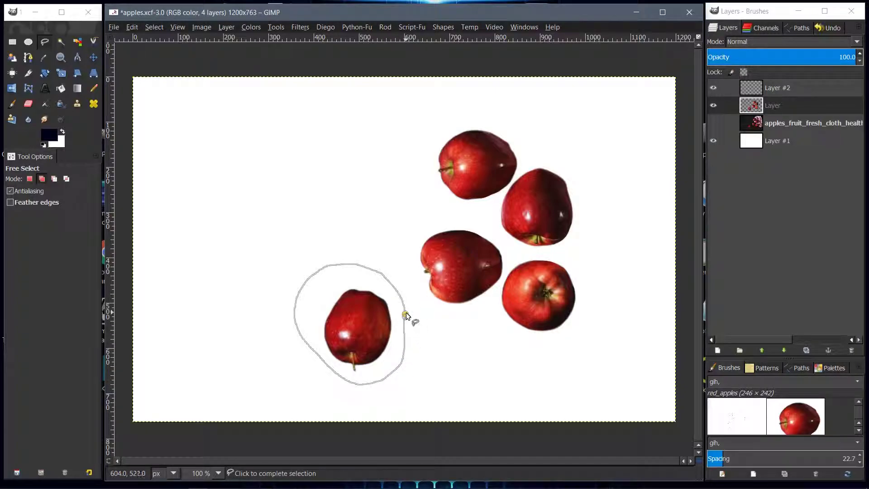
{"action": "left_click", "coordinate": [407, 312]}
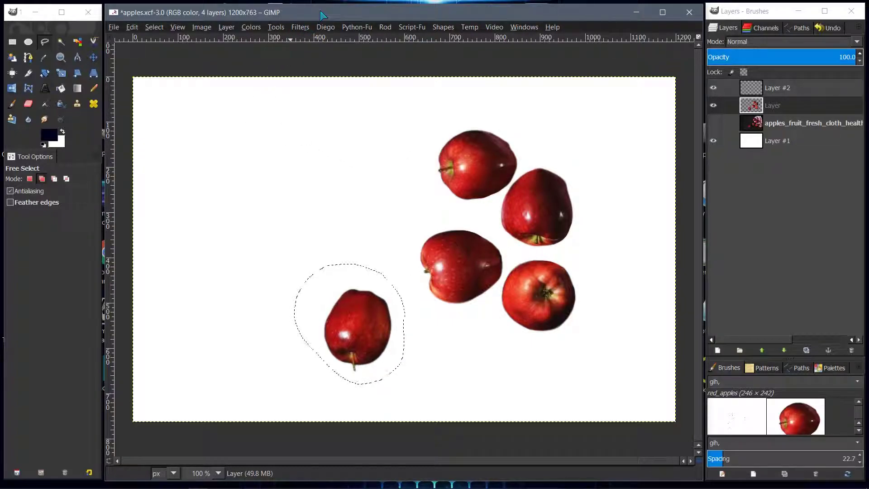
Clear the selected apple from the cut-out apples layer, and make the empty Layer #2 active.
{"action": "left_click", "coordinate": [18, 17]}
{"action": "left_click", "coordinate": [159, 13]}
{"action": "left_click", "coordinate": [760, 111]}
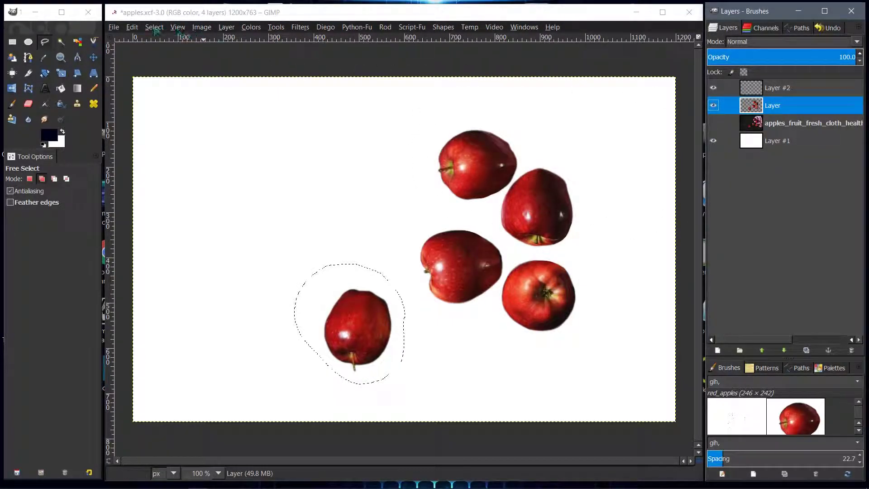
{"action": "left_click", "coordinate": [141, 29]}
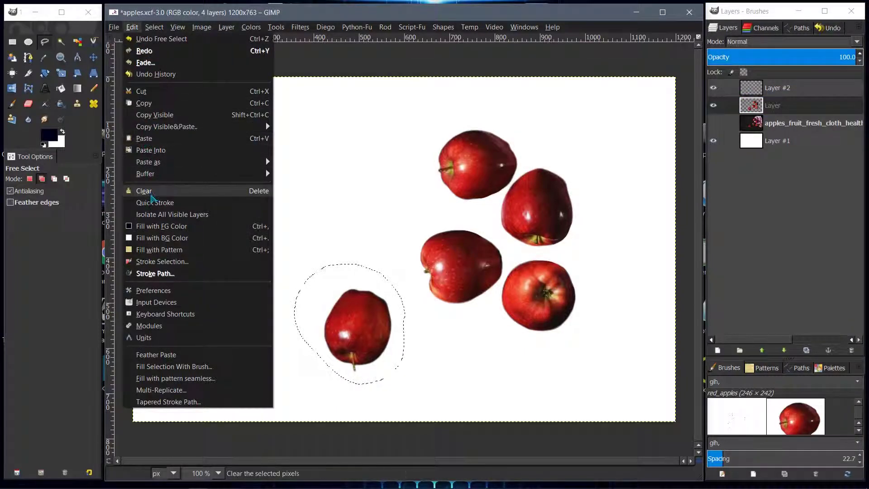
{"action": "left_click", "coordinate": [151, 194]}
{"action": "left_click", "coordinate": [752, 91]}
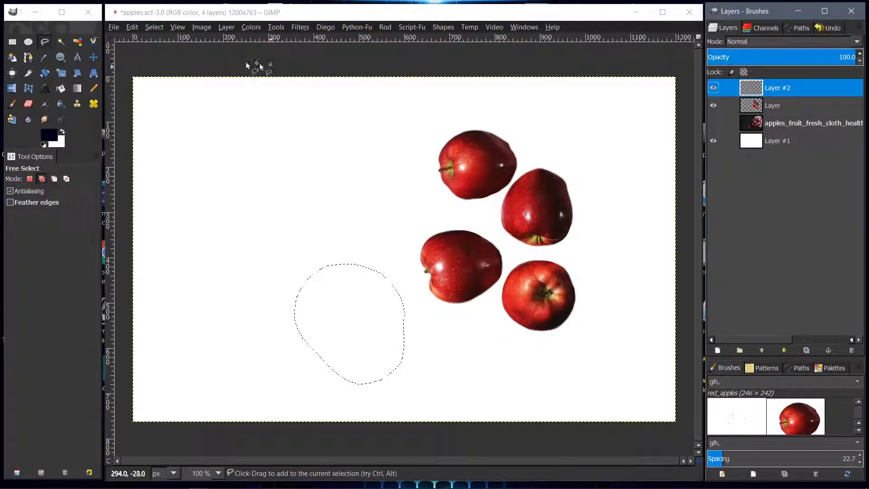
Try to paste the cleared apple into Layer #2, and undo the clearing on the cut-out apples layer.
{"action": "left_click", "coordinate": [133, 29]}
{"action": "left_click", "coordinate": [145, 138]}
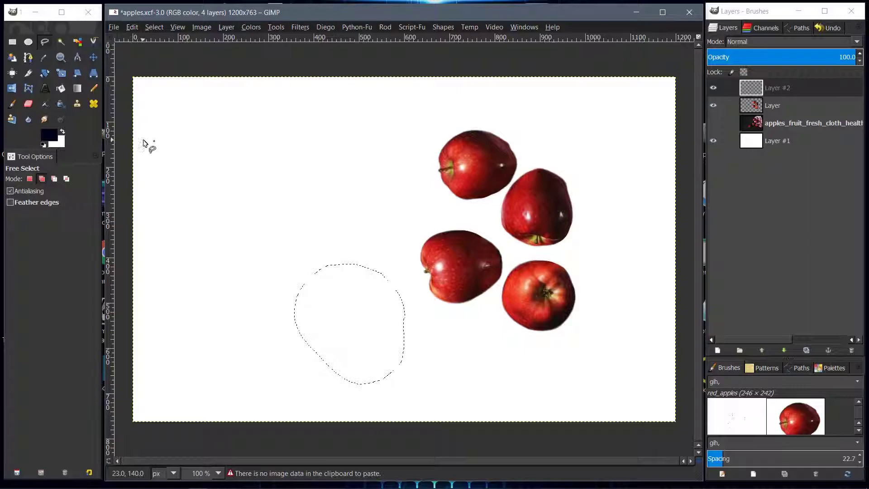
{"action": "left_click", "coordinate": [751, 106]}
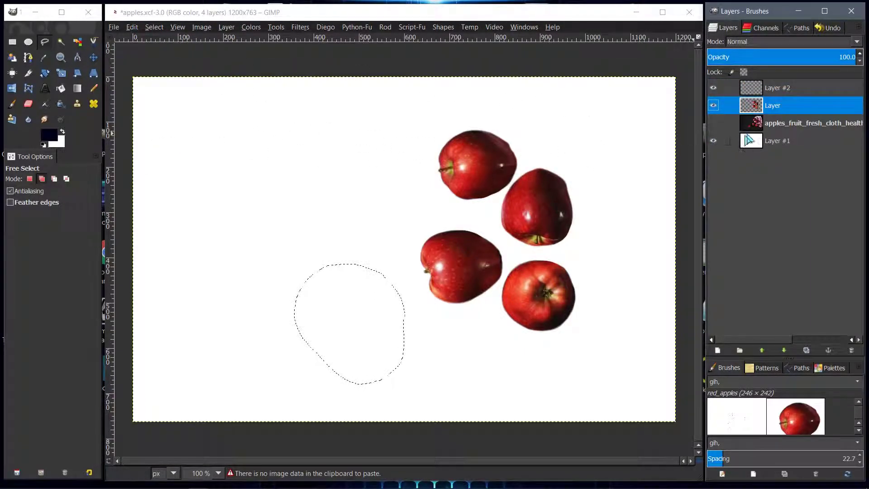
{"action": "left_click", "coordinate": [132, 28]}
{"action": "left_click", "coordinate": [150, 50]}
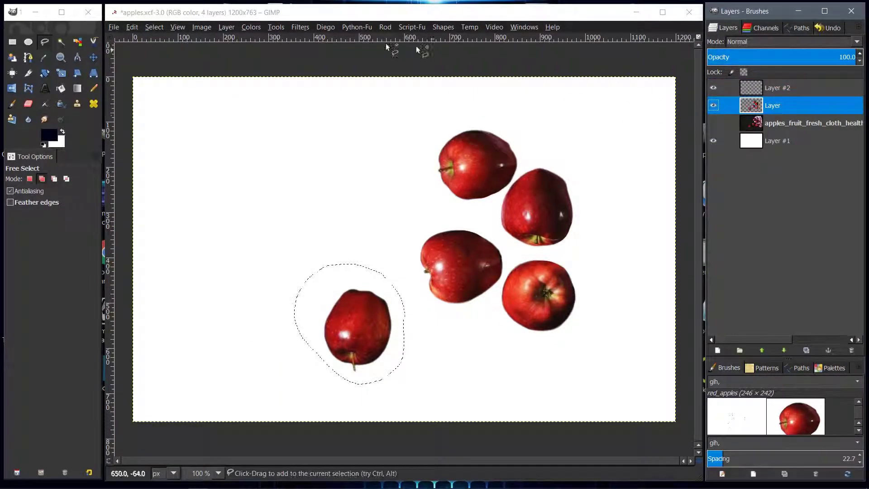
Cut the selected lower-left apple from the cut-out apples layer and paste it onto Layer #2.
{"action": "left_click", "coordinate": [132, 27]}
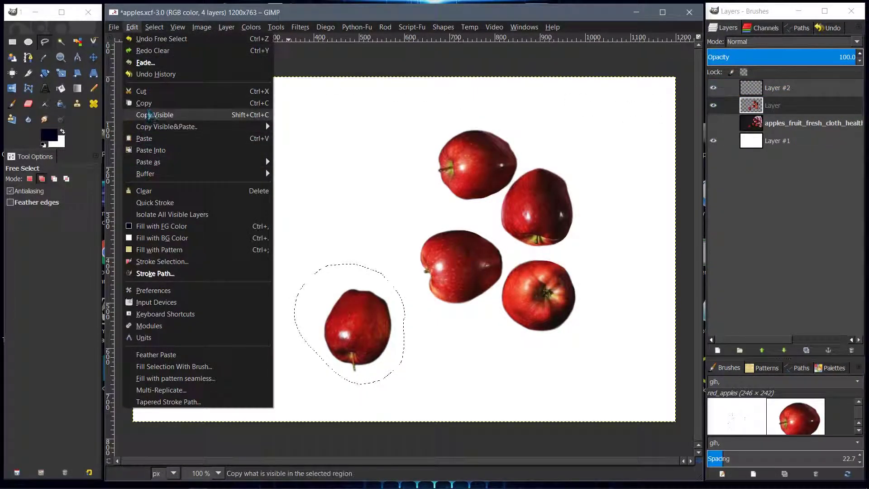
{"action": "left_click", "coordinate": [140, 91]}
{"action": "left_click", "coordinate": [745, 90]}
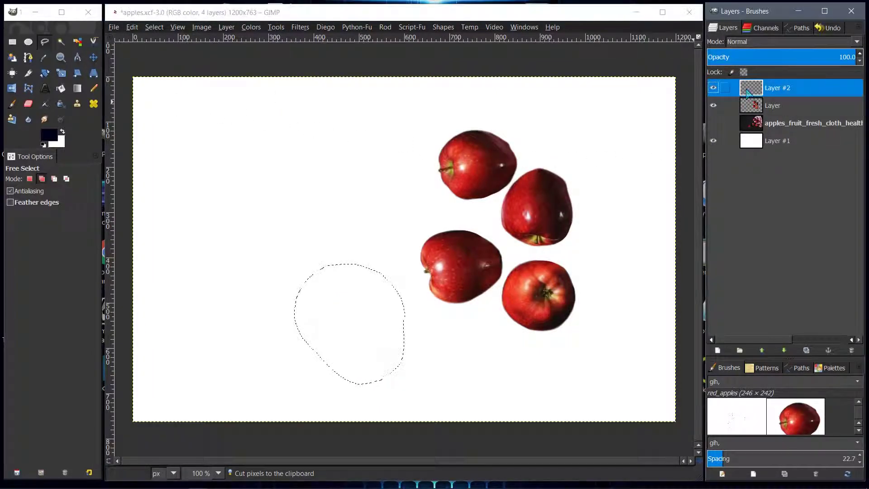
{"action": "left_click", "coordinate": [132, 27]}
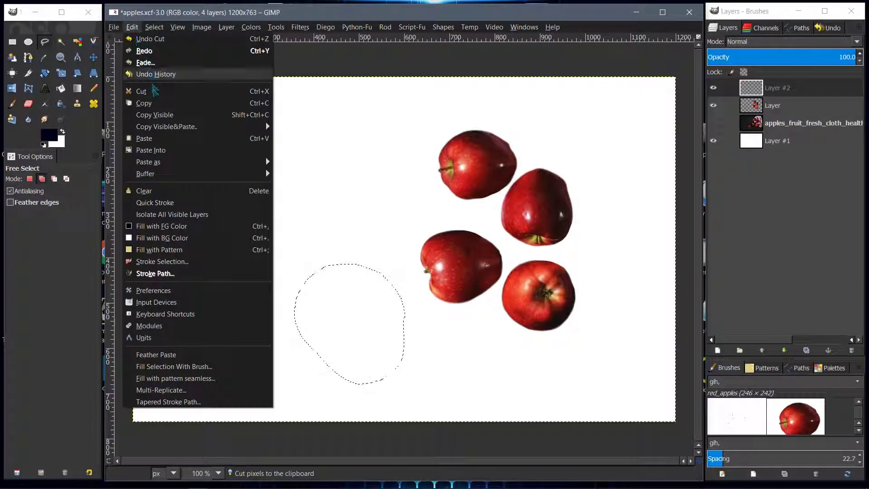
{"action": "left_click", "coordinate": [144, 139]}
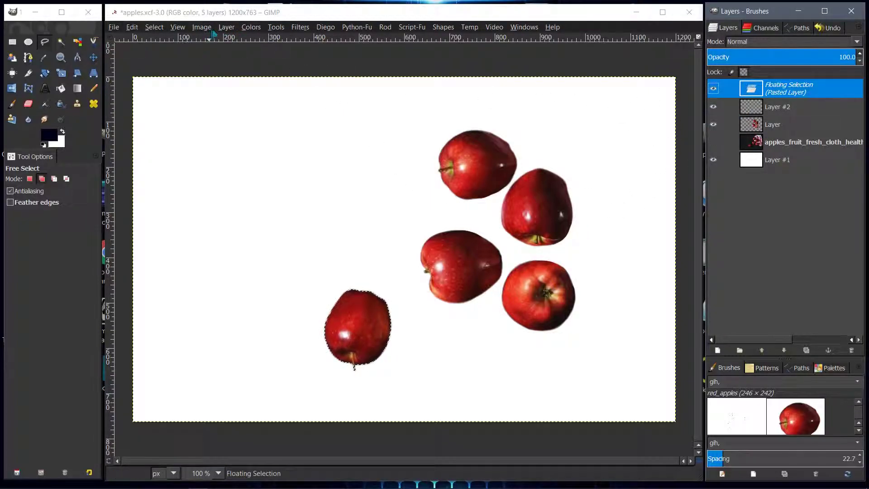
Anchor the pasted apple to Layer #2, and undo the anchoring.
{"action": "left_click", "coordinate": [226, 27]}
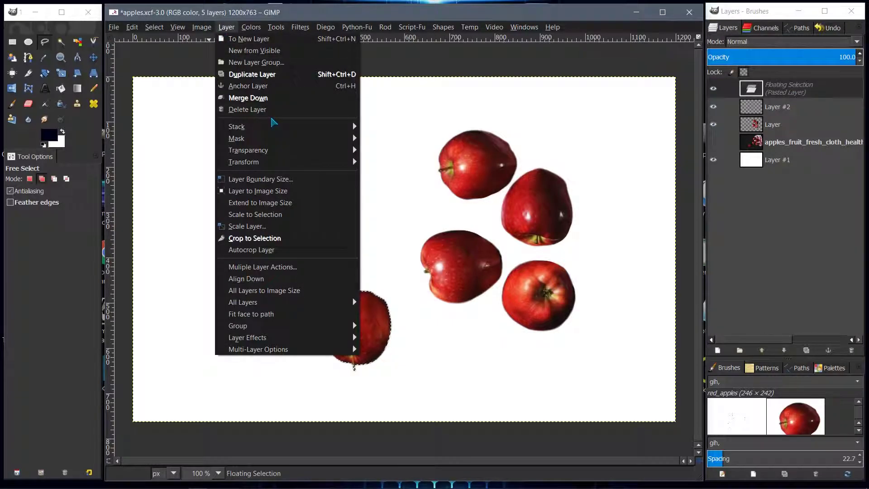
{"action": "left_click", "coordinate": [253, 88]}
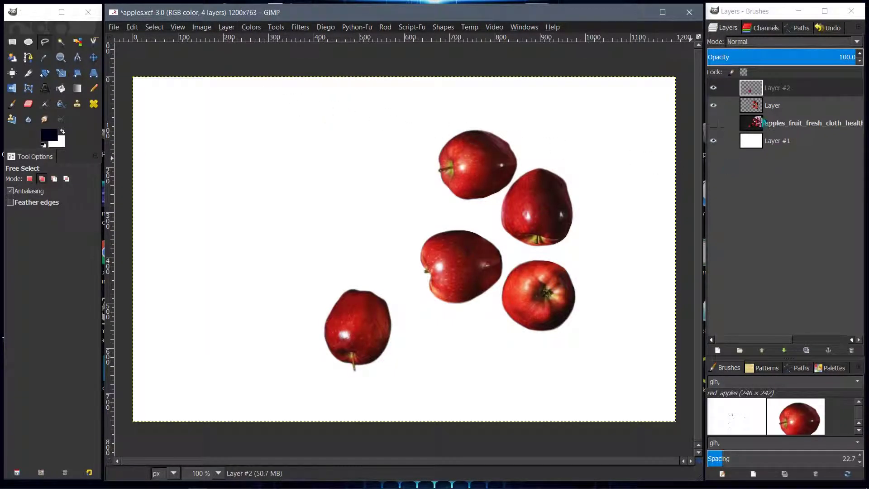
{"action": "left_click", "coordinate": [751, 93]}
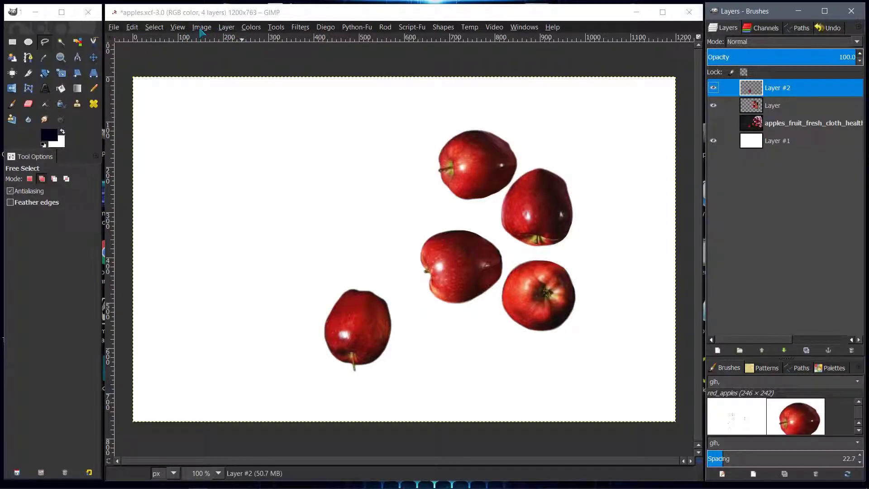
{"action": "left_click", "coordinate": [132, 27]}
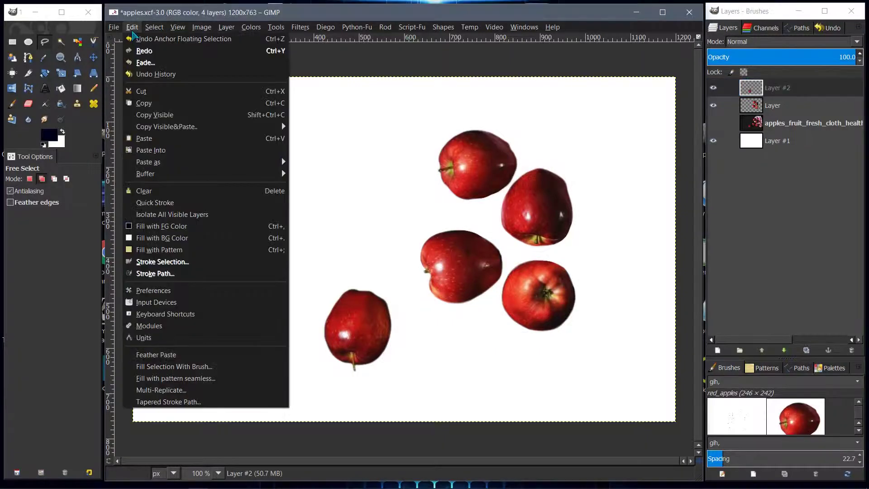
{"action": "left_click", "coordinate": [160, 144]}
Move the floating apple up beside the middle-left apple with the Move tool, and anchor it to Layer #2.
{"action": "left_click", "coordinate": [94, 58]}
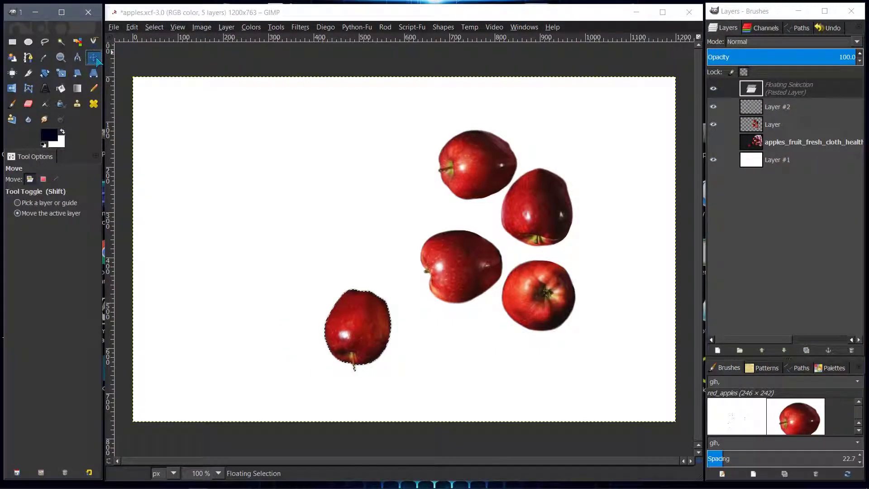
{"action": "left_click", "coordinate": [33, 215]}
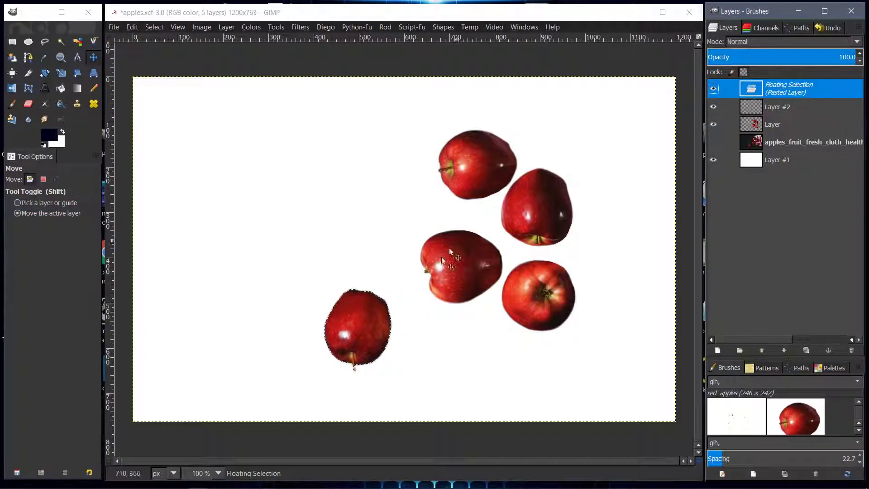
{"action": "left_click_drag", "start_coordinate": [367, 338], "coordinate": [376, 269]}
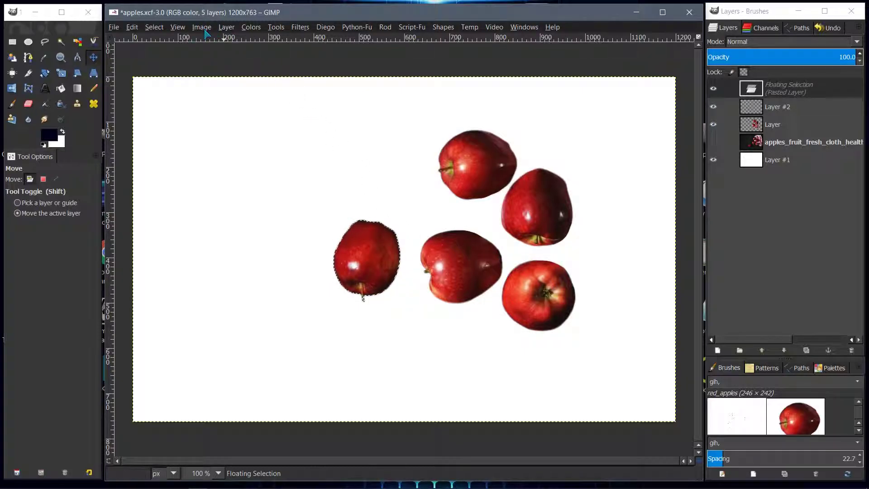
{"action": "left_click", "coordinate": [225, 27]}
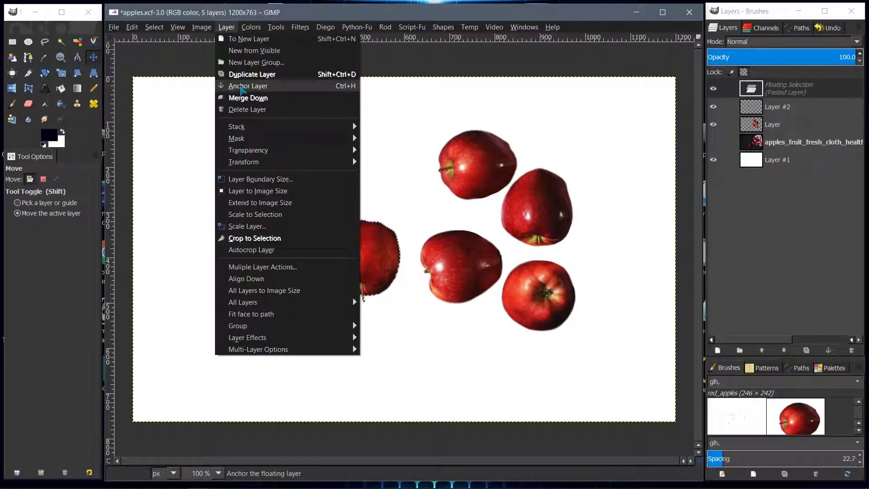
{"action": "left_click", "coordinate": [242, 86]}
Outline the apple right of the moved one with Free Select and cut it from the cut-out apples layer.
{"action": "left_click", "coordinate": [753, 111]}
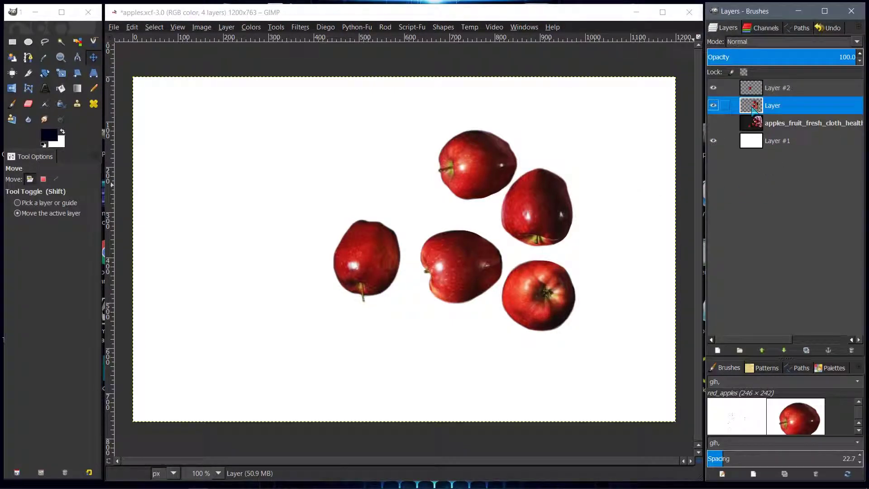
{"action": "left_click", "coordinate": [48, 43]}
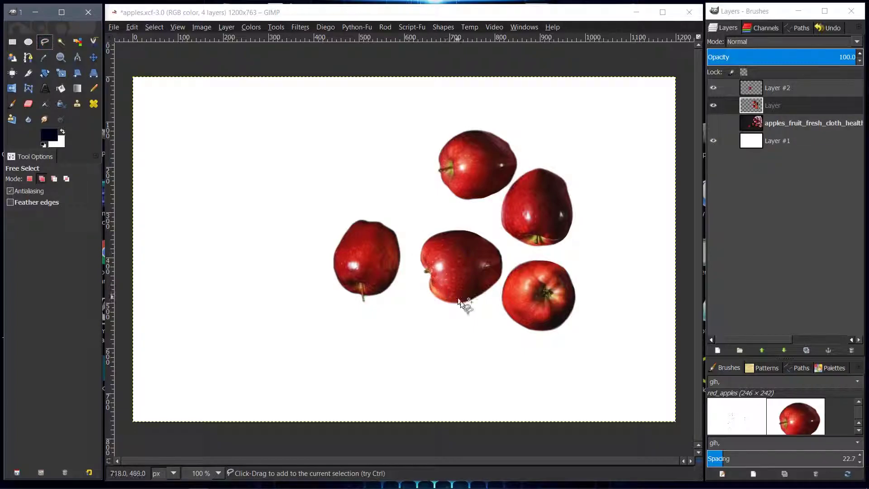
{"action": "left_click", "coordinate": [487, 305]}
{"action": "mouse_move", "coordinate": [514, 254]}
{"action": "left_mouse_down"}
{"action": "mouse_move", "coordinate": [473, 222]}
{"action": "mouse_move", "coordinate": [433, 216]}
{"action": "mouse_move", "coordinate": [411, 259]}
{"action": "mouse_move", "coordinate": [425, 310]}
{"action": "mouse_move", "coordinate": [472, 321]}
{"action": "mouse_move", "coordinate": [488, 304]}
{"action": "left_mouse_up"}
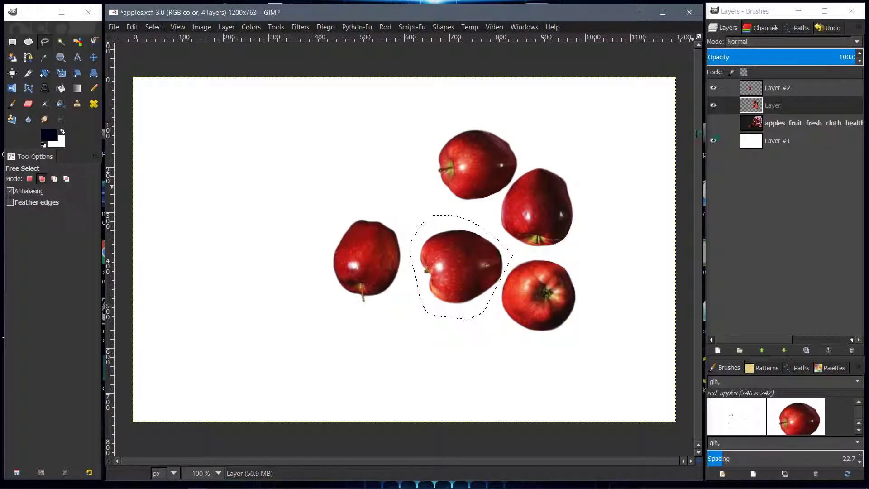
{"action": "left_click", "coordinate": [135, 27]}
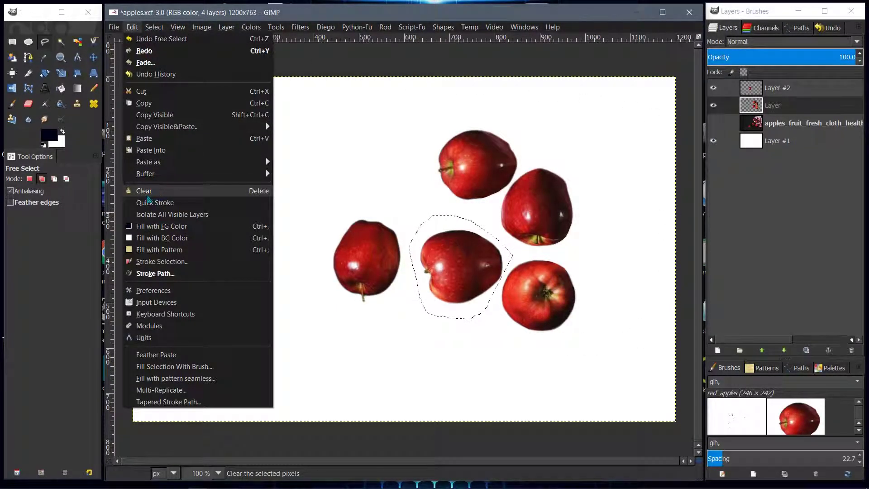
{"action": "left_click", "coordinate": [141, 91]}
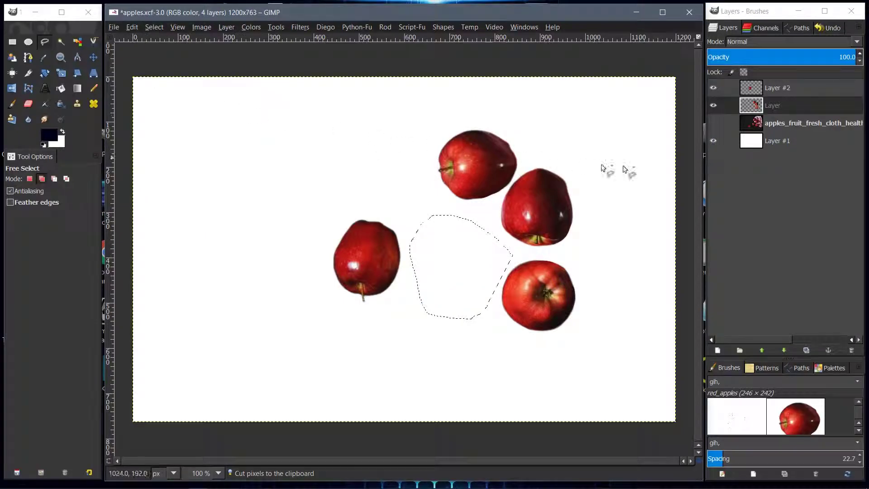
Add a new 1200 by 763 px layer with transparency fill above Layer #2.
{"action": "right_click", "coordinate": [749, 95]}
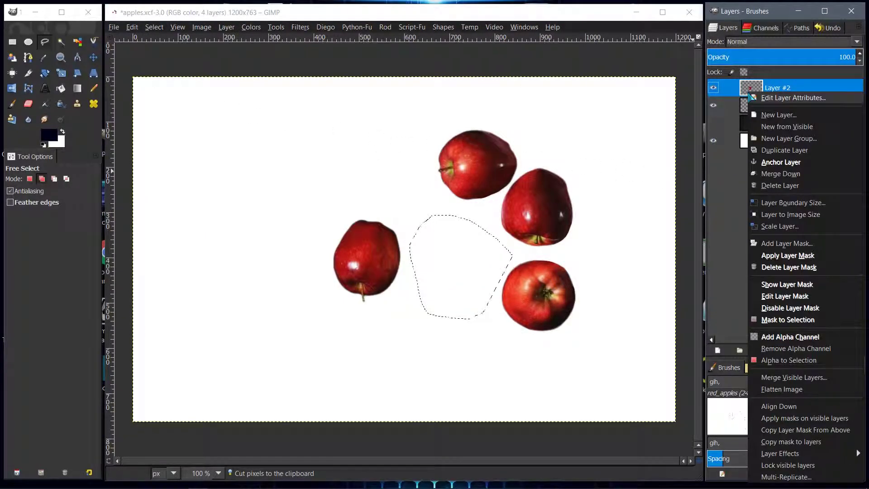
{"action": "left_click", "coordinate": [748, 91]}
{"action": "right_click", "coordinate": [749, 90]}
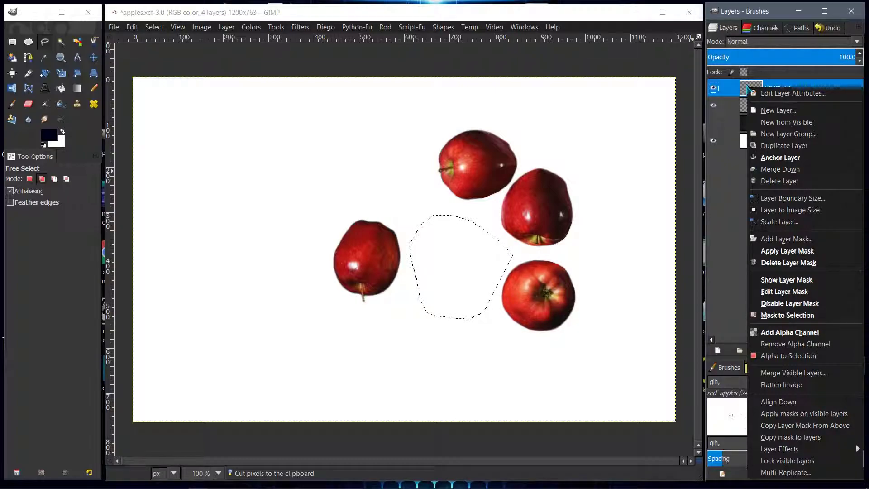
{"action": "left_click", "coordinate": [768, 113]}
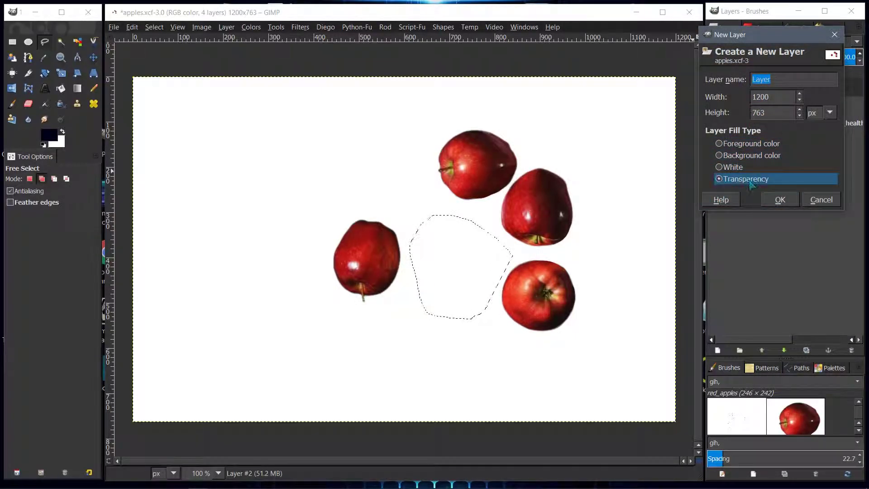
{"action": "left_click", "coordinate": [781, 200]}
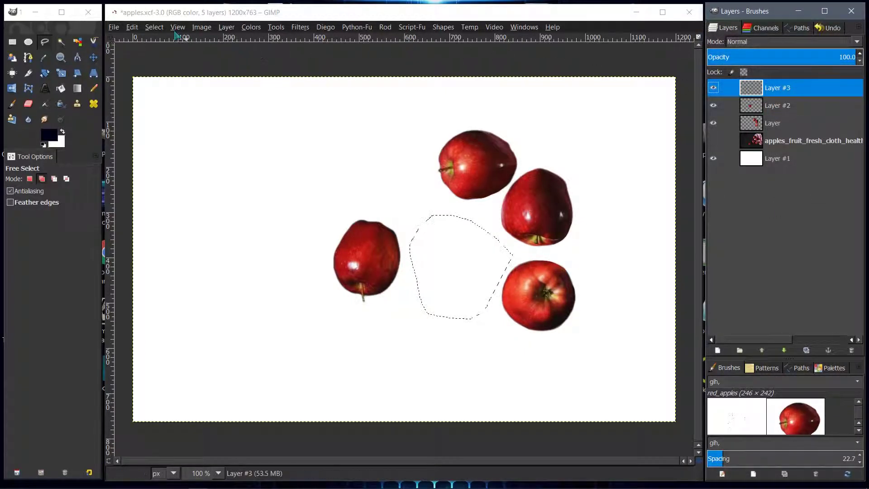
Paste the cut apple onto Layer #3 so it overlaps the leftmost apple, and make the cut-out apples layer active again.
{"action": "left_click", "coordinate": [132, 27]}
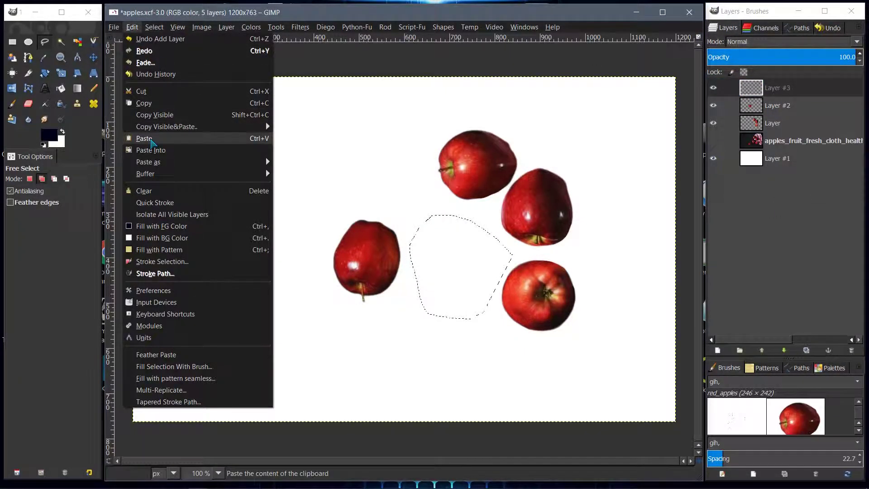
{"action": "left_click", "coordinate": [238, 137]}
{"action": "left_click_drag", "start_coordinate": [473, 277], "coordinate": [437, 255]}
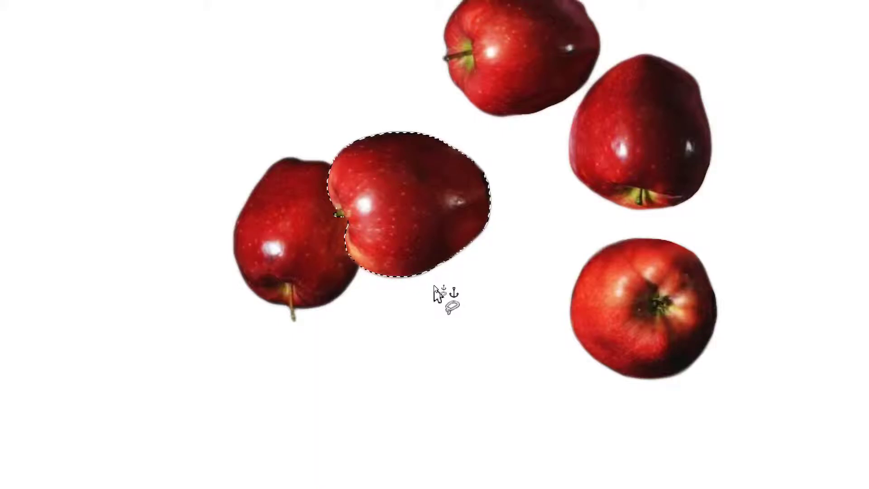
{"action": "left_click", "coordinate": [434, 285]}
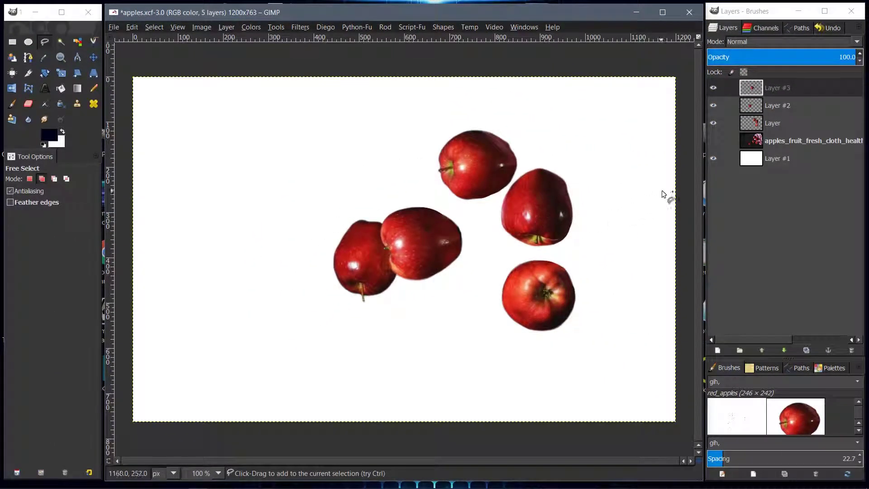
{"action": "left_click", "coordinate": [772, 123]}
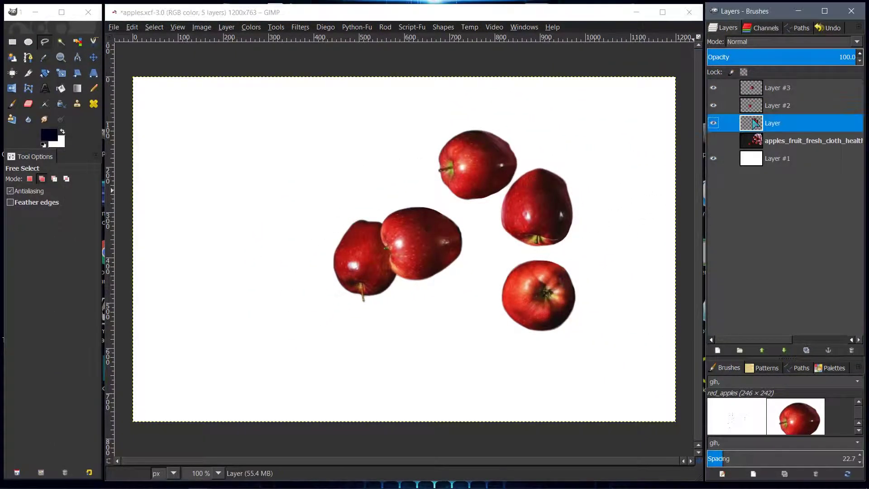
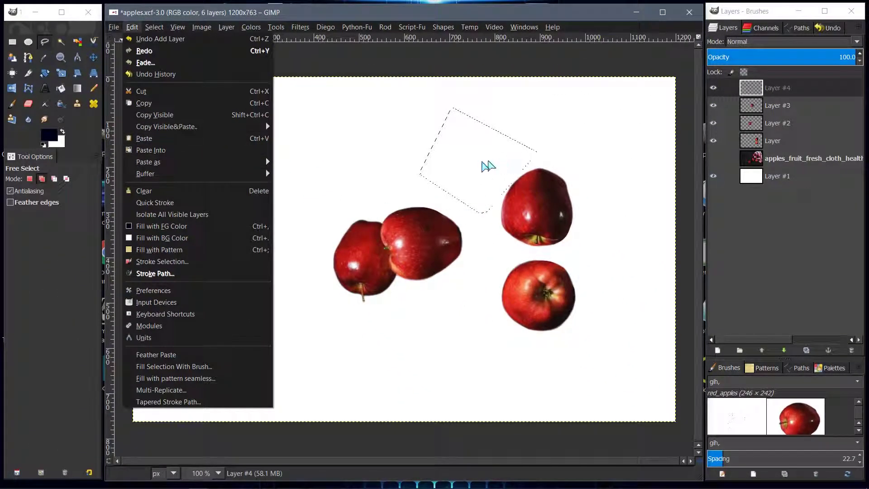
Paste the cut topmost apple onto Layer #4 and anchor it.
{"action": "mouse_move", "coordinate": [276, 26]}
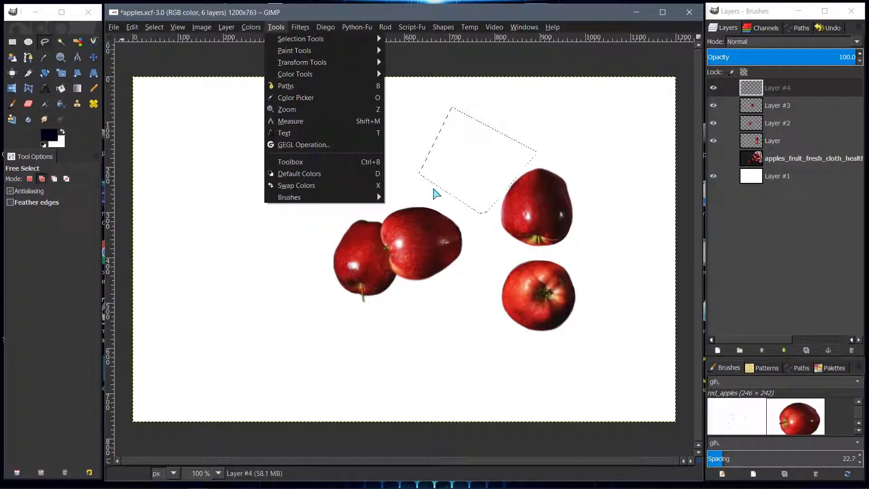
{"action": "left_click", "coordinate": [442, 27]}
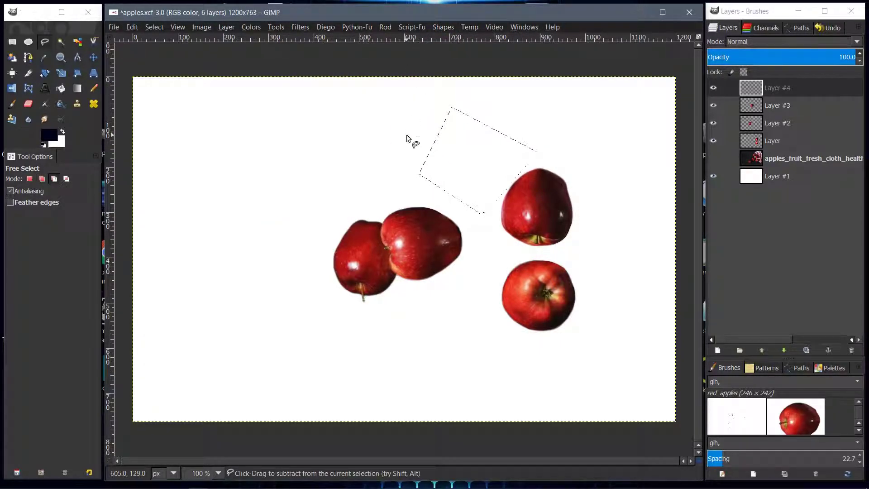
{"action": "key", "text": "ctrl+v"}
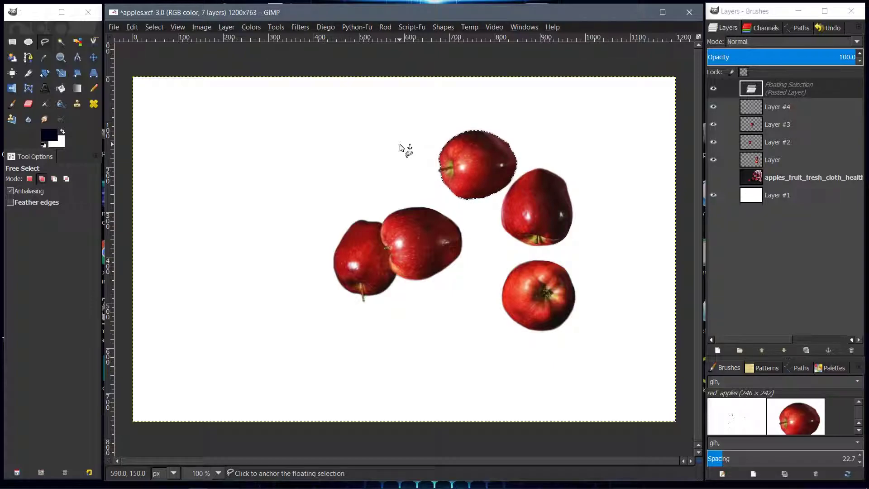
{"action": "left_click", "coordinate": [403, 148]}
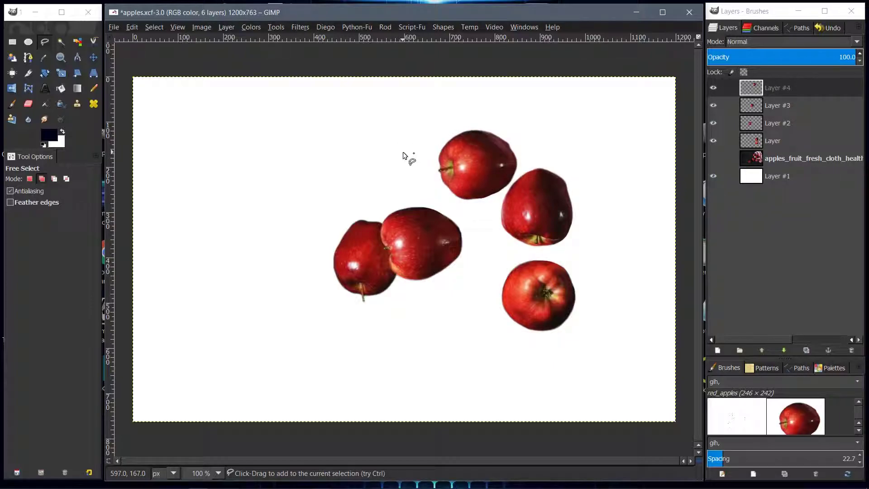
Autocrop Layer #4 to the borders of its apple.
{"action": "left_click", "coordinate": [752, 89]}
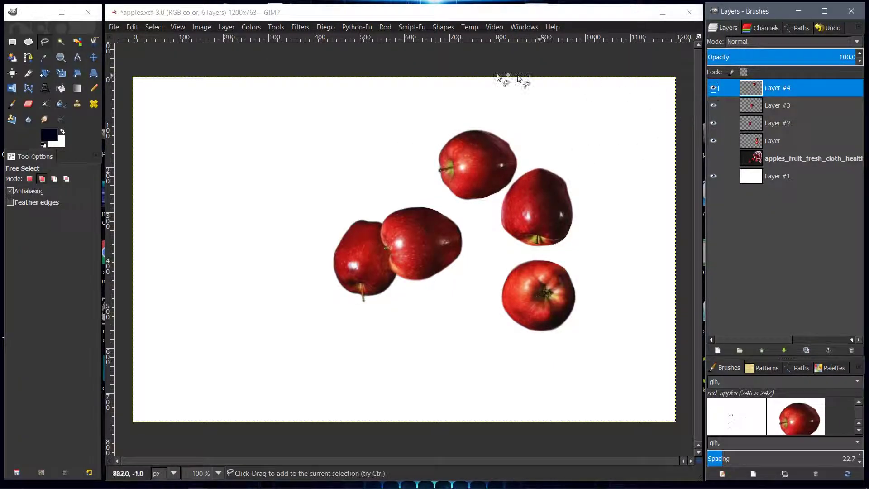
{"action": "left_click", "coordinate": [136, 28]}
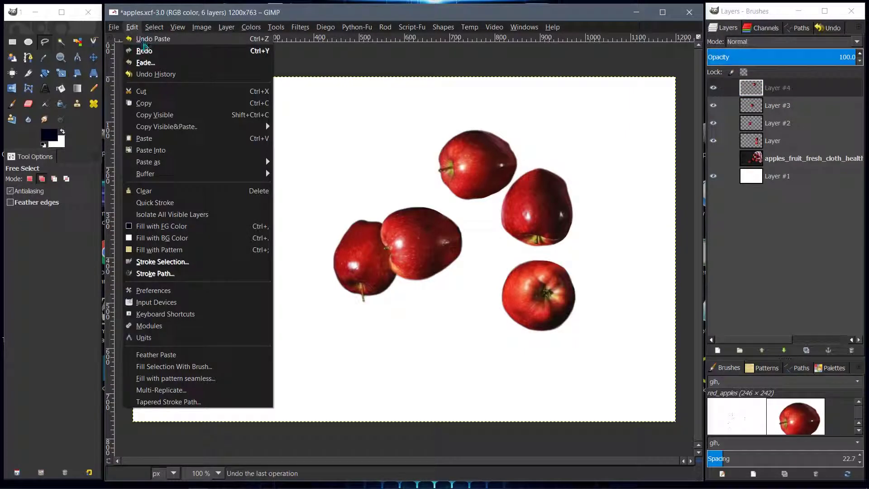
{"action": "key", "text": "Escape"}
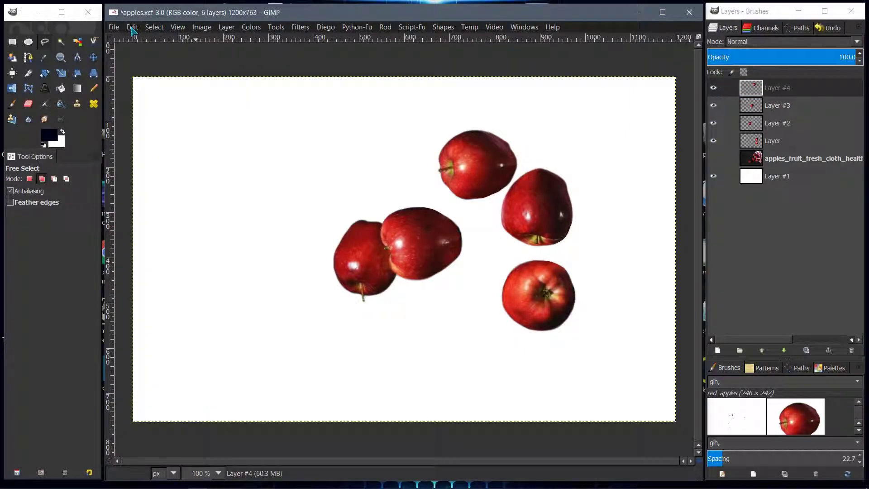
{"action": "left_click", "coordinate": [226, 28]}
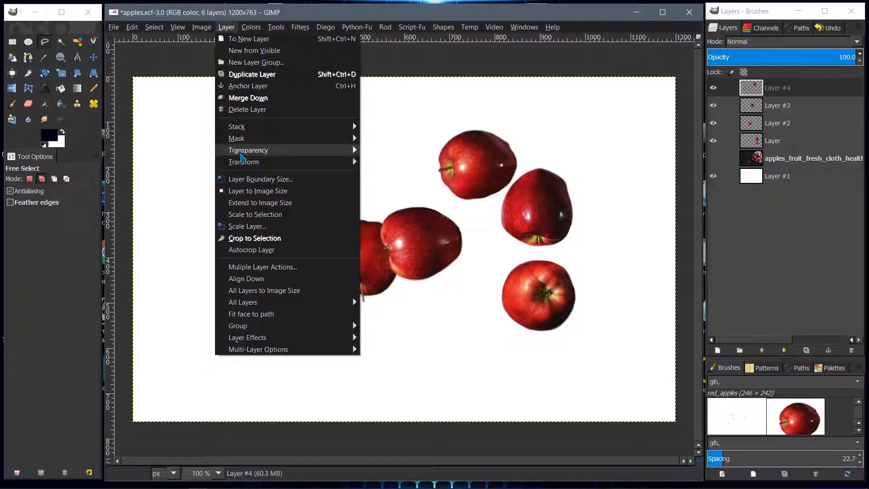
{"action": "left_click", "coordinate": [237, 254]}
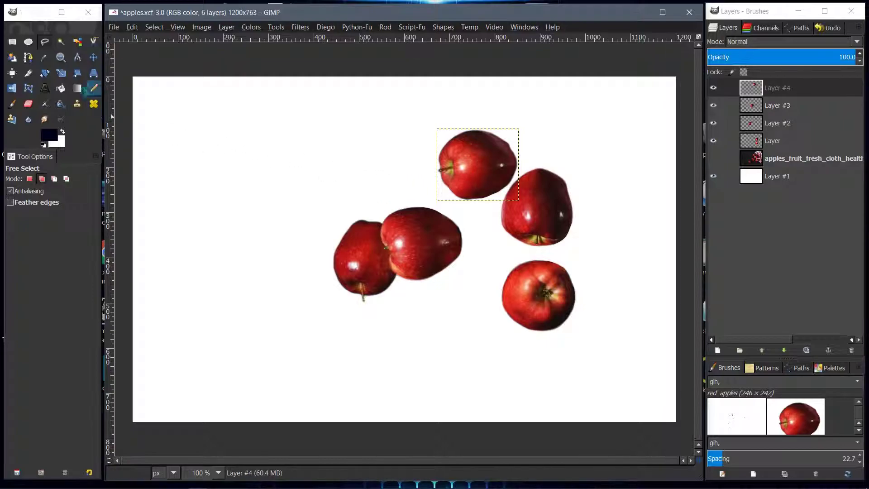
Set the Move tool to move the active layer and place Layer #4's apple just above the overlapping pair.
{"action": "left_click", "coordinate": [93, 57]}
{"action": "left_click", "coordinate": [45, 213]}
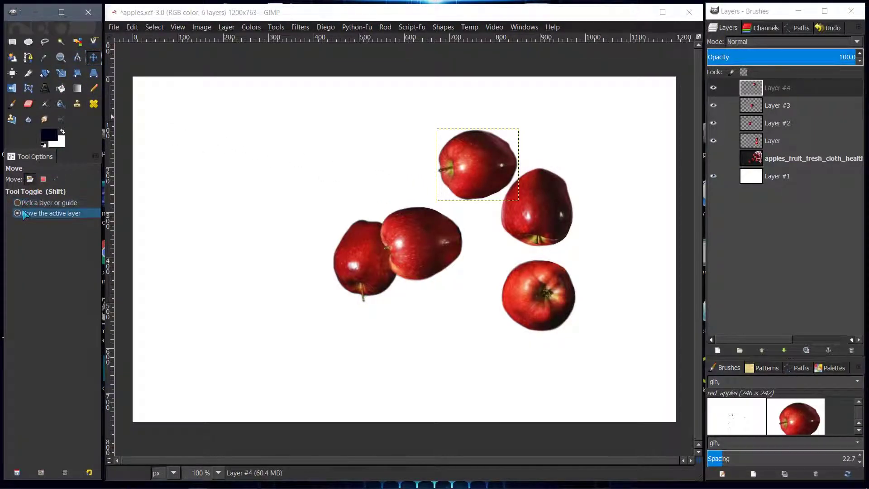
{"action": "left_click_drag", "start_coordinate": [471, 167], "coordinate": [371, 181]}
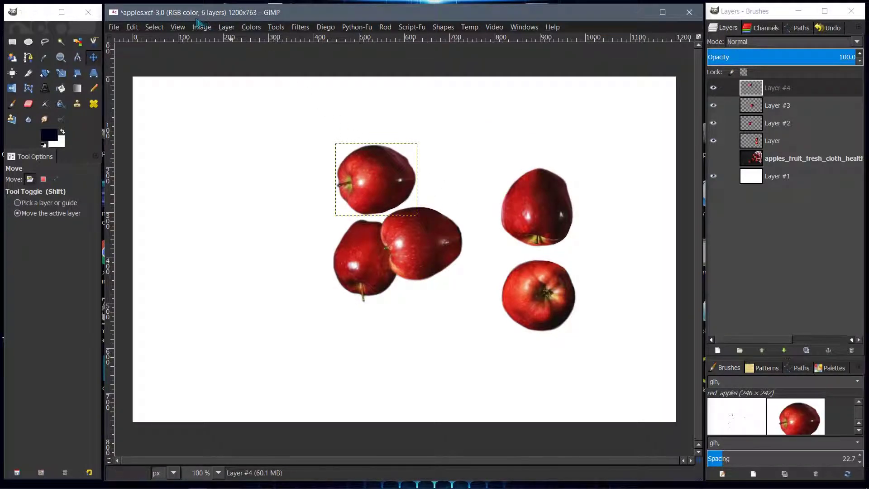
{"action": "left_click", "coordinate": [226, 27]}
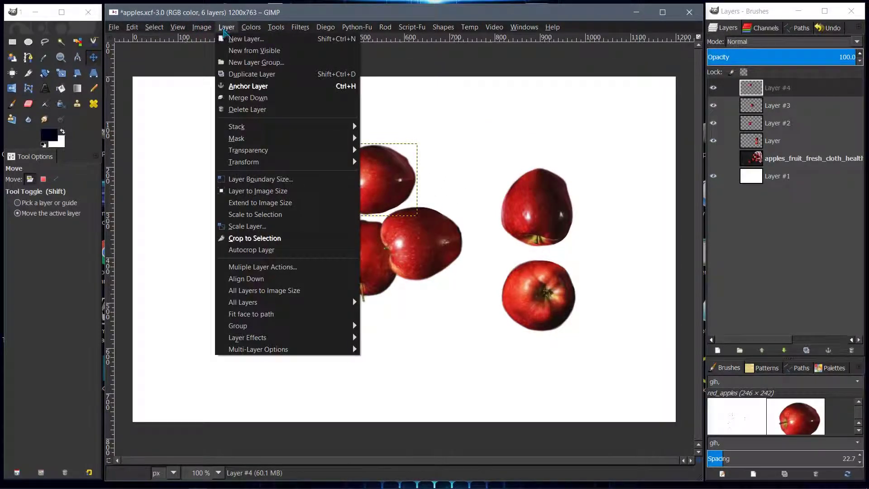
{"action": "left_click", "coordinate": [243, 250]}
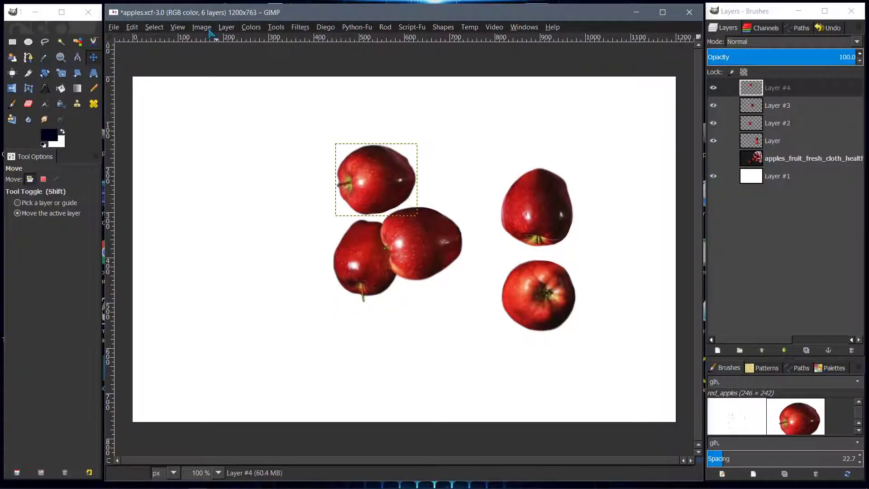
{"action": "left_click", "coordinate": [227, 28]}
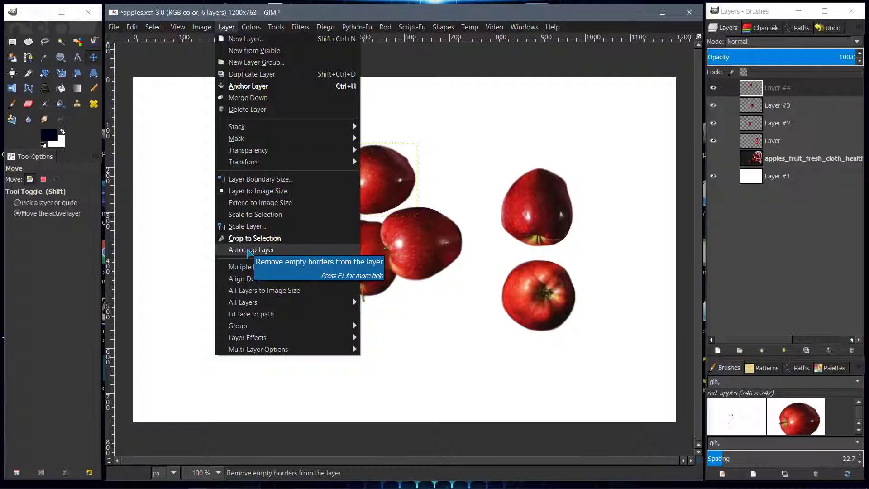
{"action": "left_click", "coordinate": [226, 27]}
Resize Layer #4's boundary to the image size.
{"action": "left_click", "coordinate": [759, 90]}
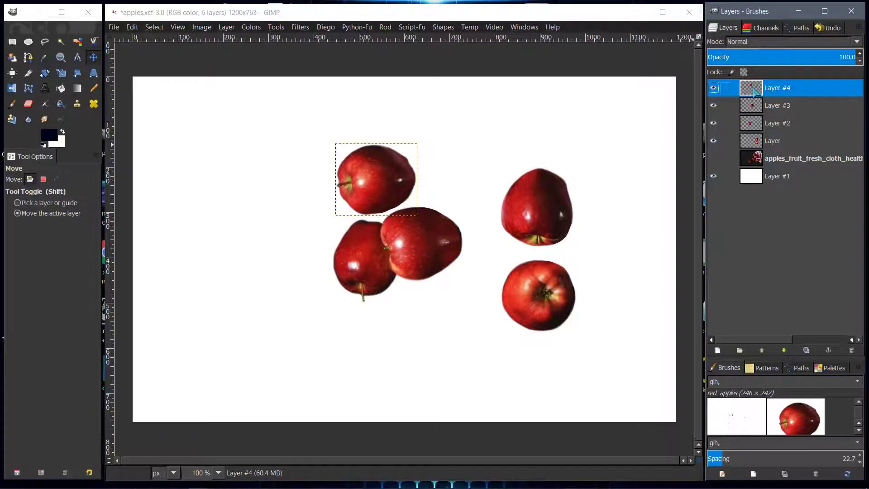
{"action": "right_click", "coordinate": [755, 91]}
{"action": "key", "text": "Escape"}
{"action": "right_click", "coordinate": [755, 91]}
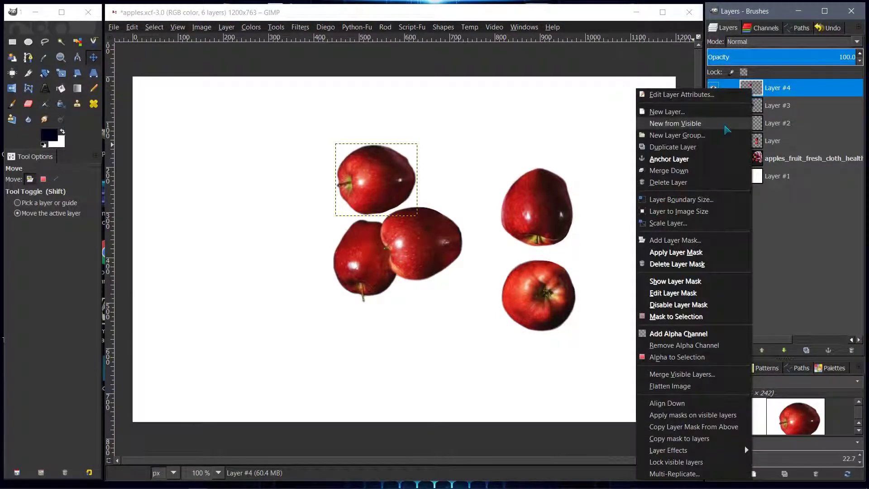
{"action": "left_click", "coordinate": [682, 211]}
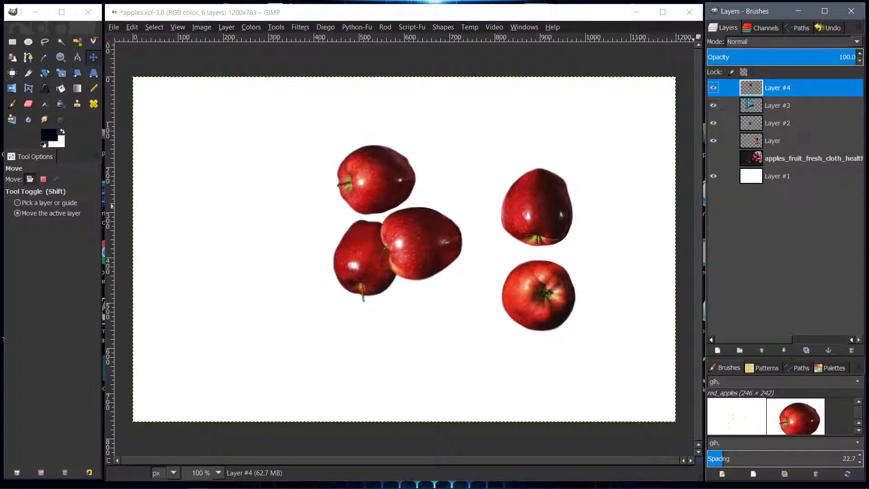
Outline the upper of the two remaining apples on the cut-out apples layer with Free Select and cut it.
{"action": "left_click", "coordinate": [745, 146]}
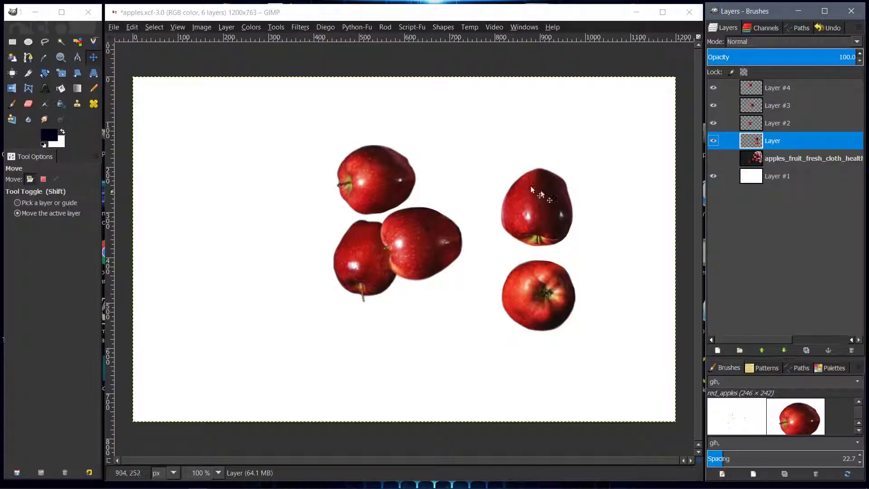
{"action": "left_click", "coordinate": [44, 43]}
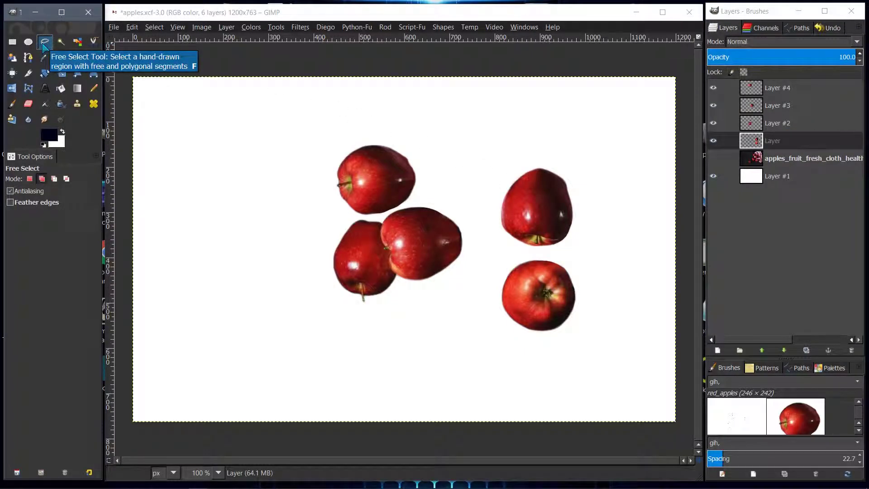
{"action": "mouse_move", "coordinate": [560, 162]}
{"action": "left_mouse_down"}
{"action": "mouse_move", "coordinate": [515, 152]}
{"action": "mouse_move", "coordinate": [491, 181]}
{"action": "mouse_move", "coordinate": [483, 216]}
{"action": "mouse_move", "coordinate": [504, 251]}
{"action": "mouse_move", "coordinate": [547, 257]}
{"action": "mouse_move", "coordinate": [593, 241]}
{"action": "mouse_move", "coordinate": [595, 195]}
{"action": "mouse_move", "coordinate": [560, 161]}
{"action": "left_mouse_up"}
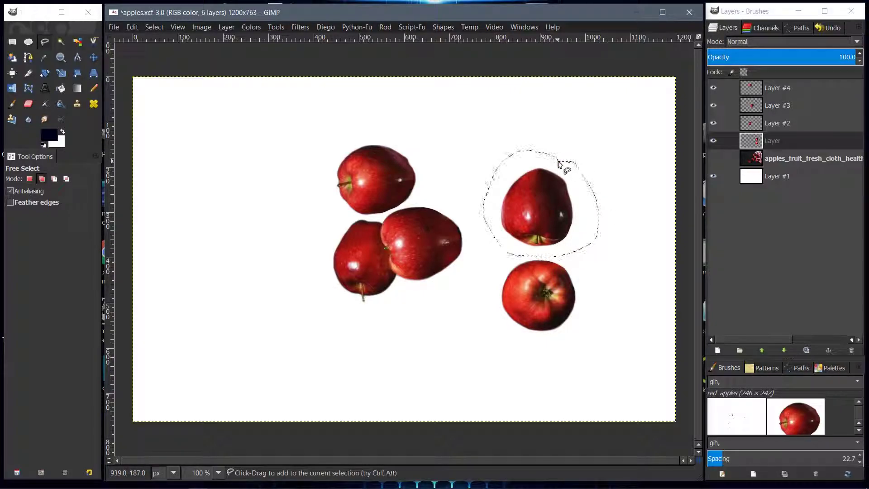
{"action": "left_click", "coordinate": [133, 27]}
{"action": "left_click", "coordinate": [141, 90]}
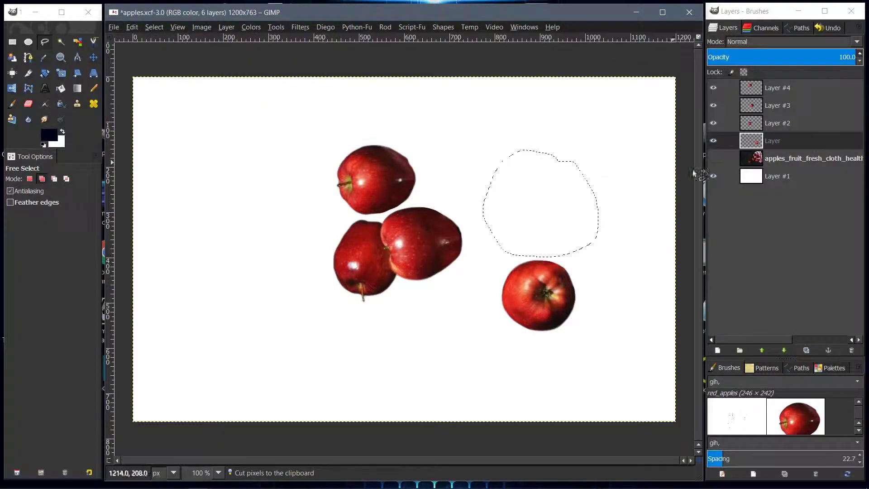
Add a new transparent layer above Layer #4.
{"action": "right_click", "coordinate": [754, 88]}
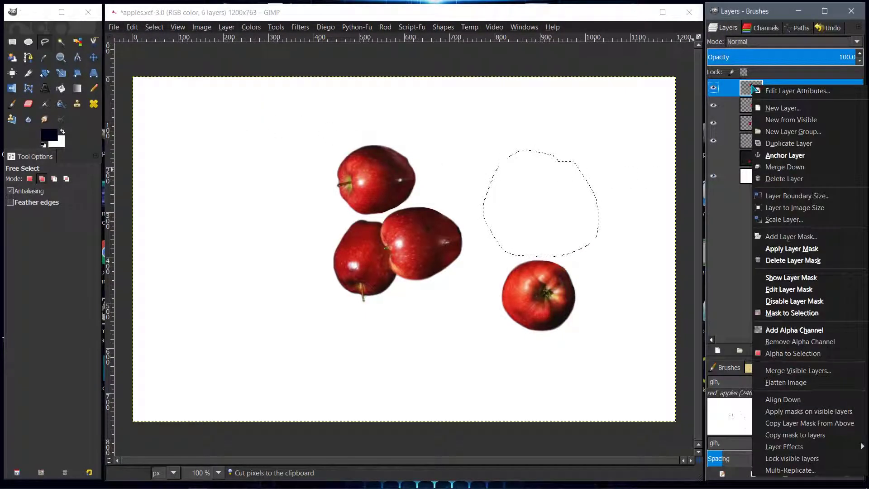
{"action": "left_click", "coordinate": [776, 110]}
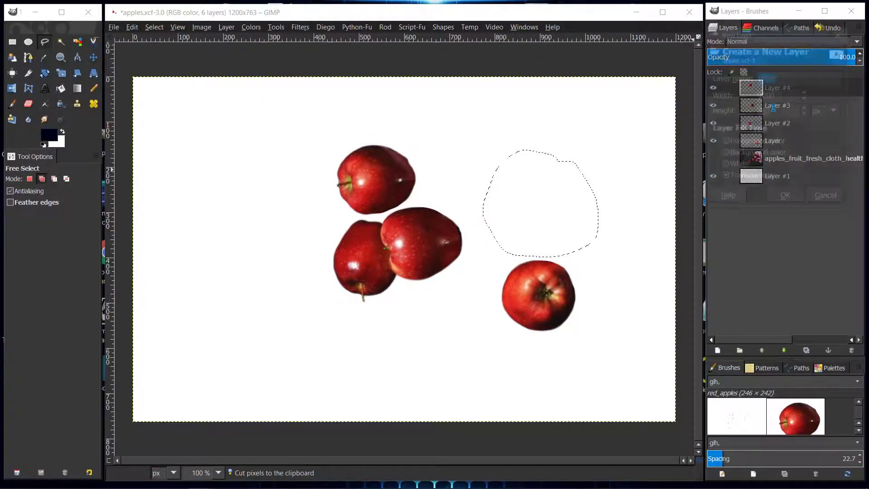
{"action": "left_click", "coordinate": [787, 199]}
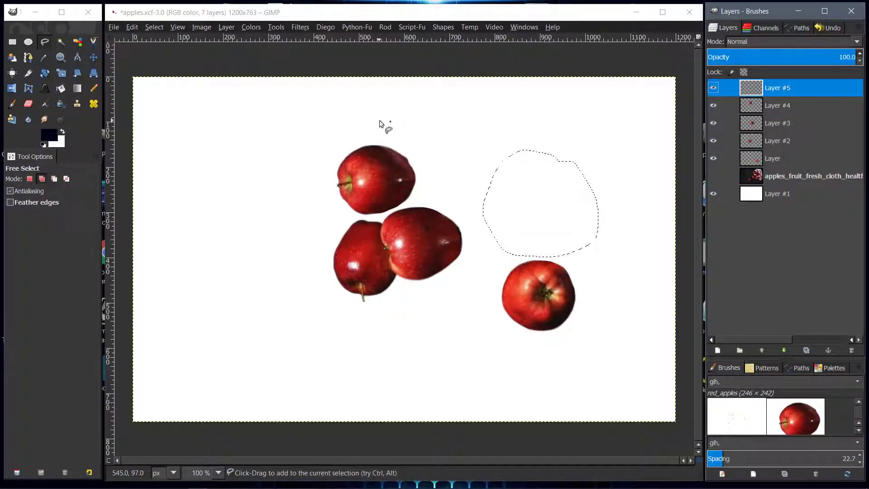
Paste the cut apple onto Layer #5, move it by about -158, -68 px beside the upper apple, and anchor it.
{"action": "key", "text": "ctrl+v"}
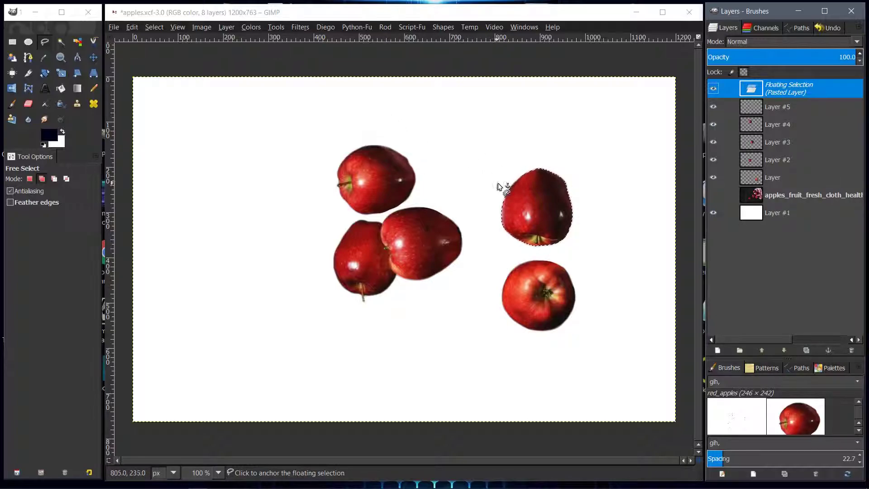
{"action": "left_click_drag", "start_coordinate": [528, 203], "coordinate": [457, 174]}
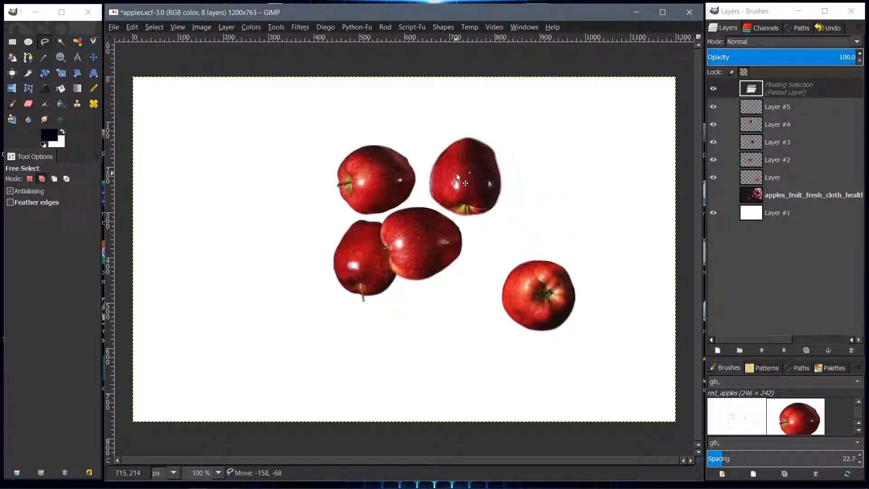
{"action": "left_click", "coordinate": [518, 195]}
Outline the last unmoved apple on the cut-out apples layer with Free Select and cut it.
{"action": "left_click", "coordinate": [755, 162]}
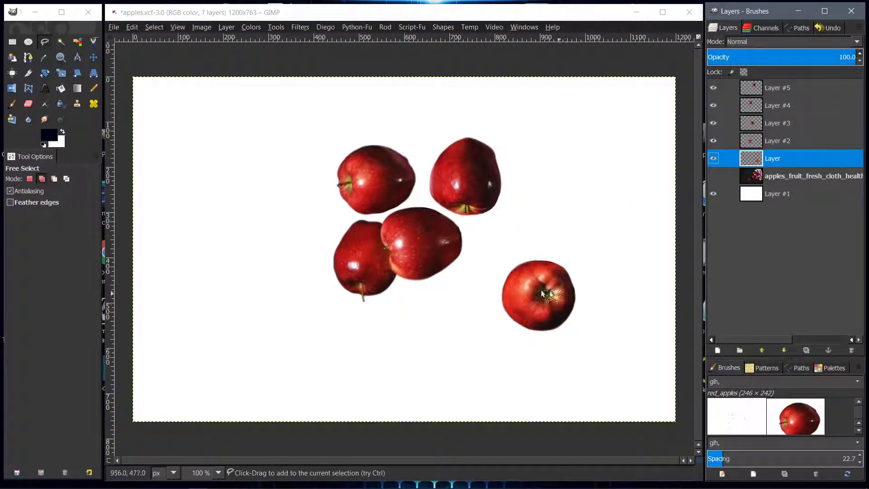
{"action": "double_click", "coordinate": [714, 158]}
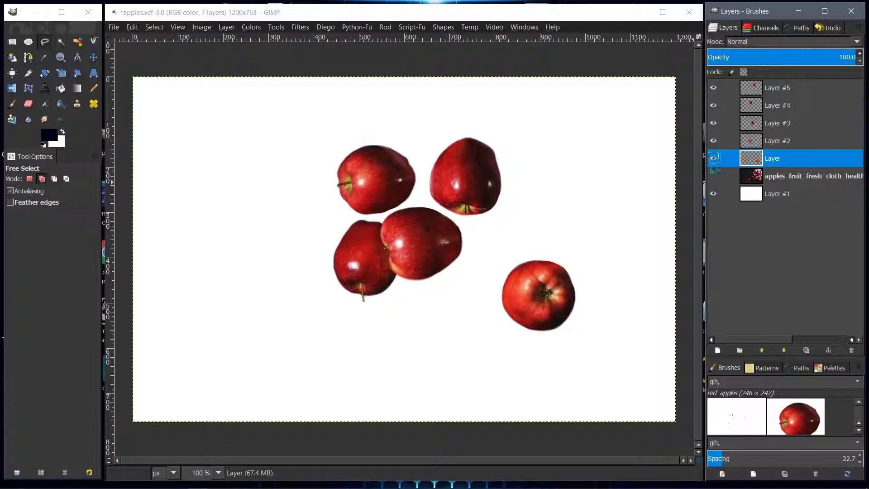
{"action": "mouse_move", "coordinate": [587, 268]}
{"action": "left_mouse_down"}
{"action": "mouse_move", "coordinate": [530, 244]}
{"action": "mouse_move", "coordinate": [479, 273]}
{"action": "mouse_move", "coordinate": [505, 346]}
{"action": "mouse_move", "coordinate": [611, 317]}
{"action": "mouse_move", "coordinate": [589, 269]}
{"action": "left_mouse_up"}
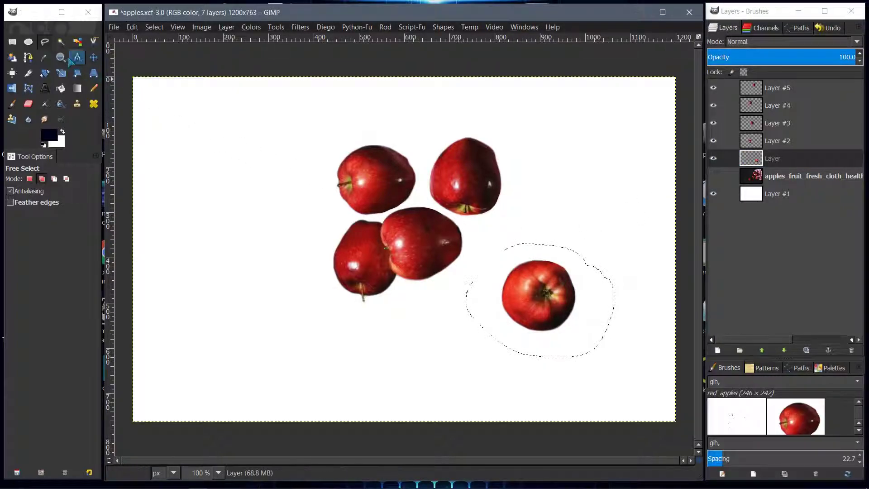
{"action": "left_click", "coordinate": [154, 28]}
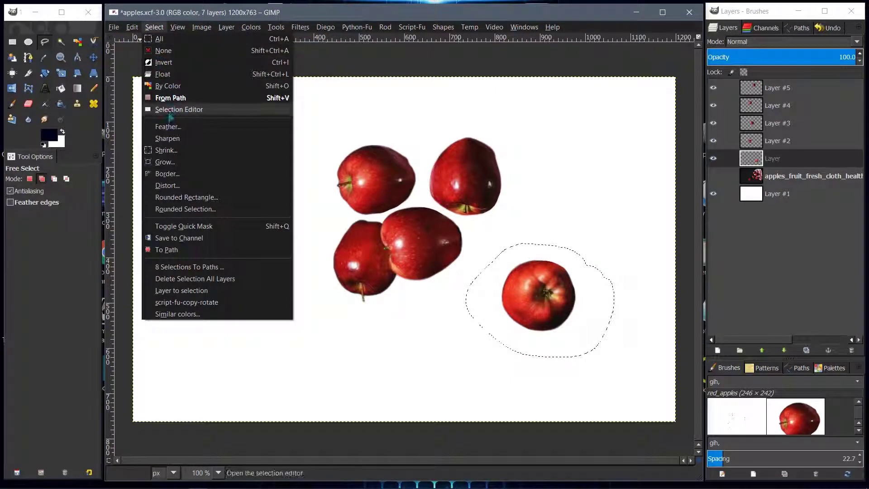
{"action": "mouse_move", "coordinate": [132, 27]}
{"action": "left_click", "coordinate": [142, 91]}
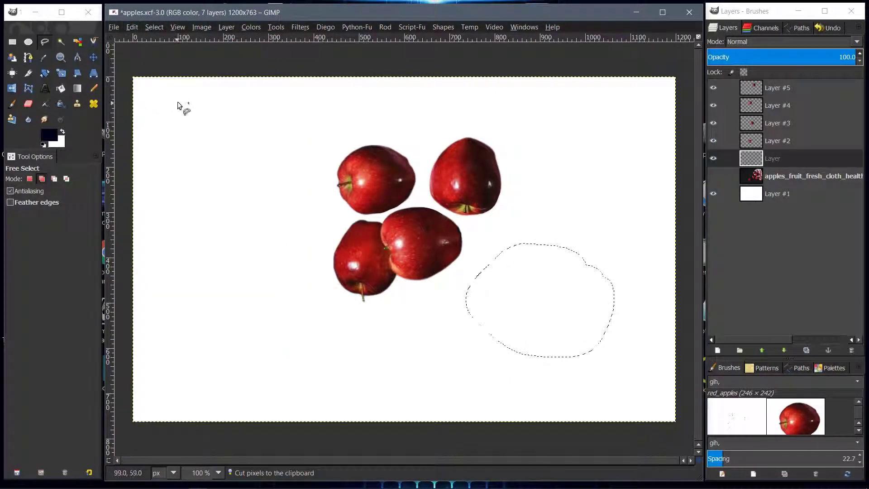
Paste the apple back into the same layer, move it by about -182, 25 px below the overlapping pair, and anchor it.
{"action": "left_click", "coordinate": [132, 27]}
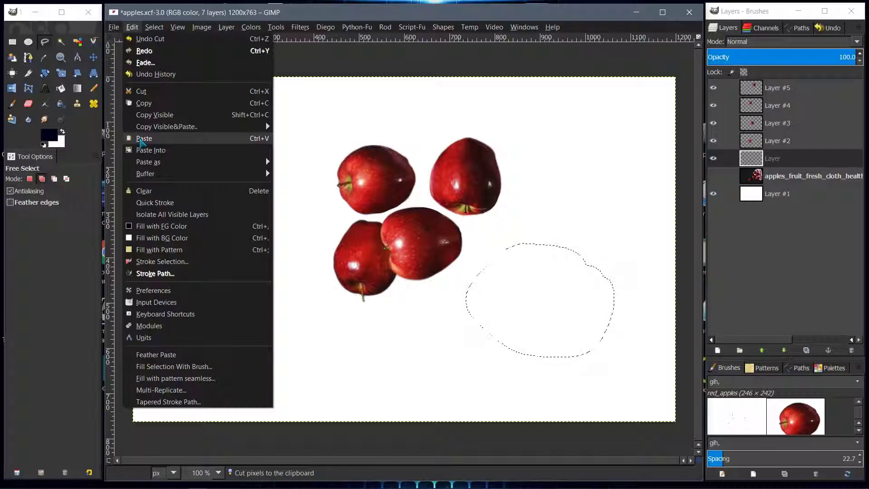
{"action": "left_click", "coordinate": [143, 137]}
{"action": "left_click_drag", "start_coordinate": [535, 307], "coordinate": [451, 320]}
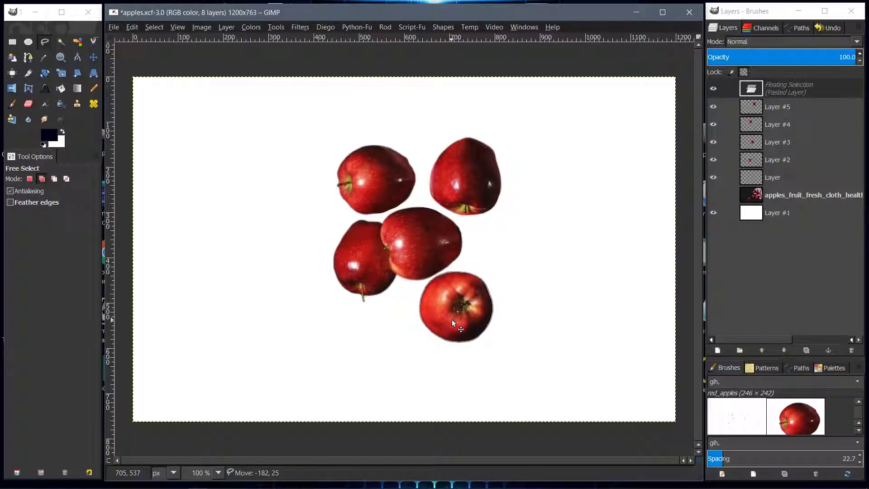
{"action": "left_click", "coordinate": [515, 268]}
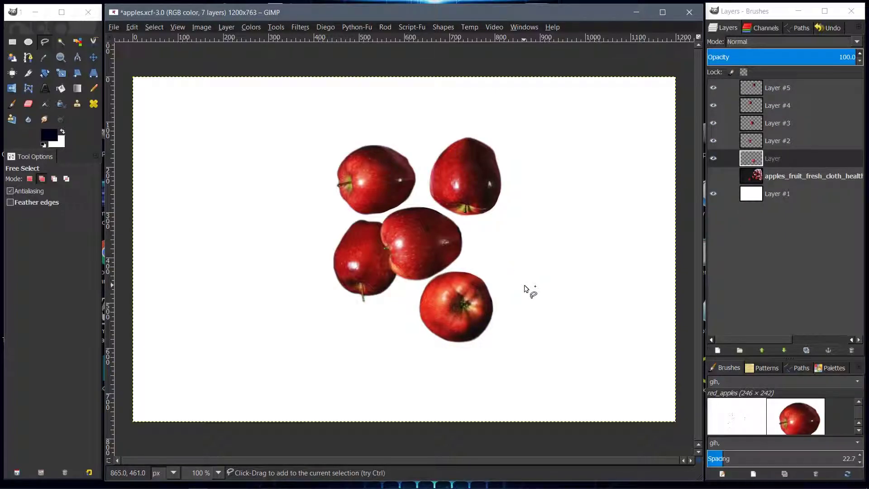
Delete the original apples photo layer and the white background layer, Layer #1.
{"action": "right_click", "coordinate": [751, 179]}
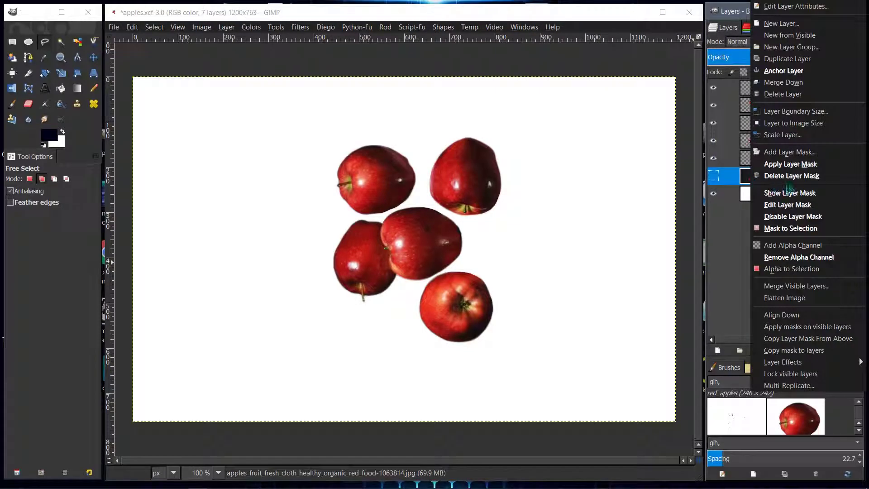
{"action": "left_click", "coordinate": [783, 94]}
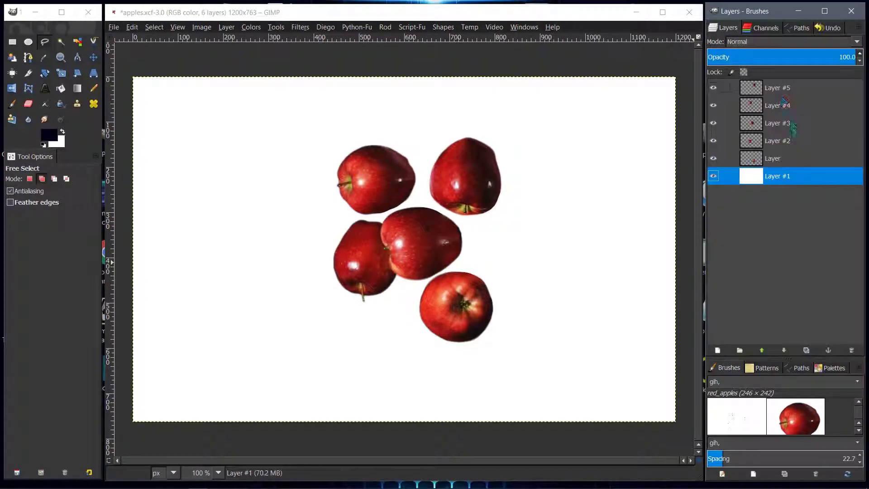
{"action": "right_click", "coordinate": [754, 183]}
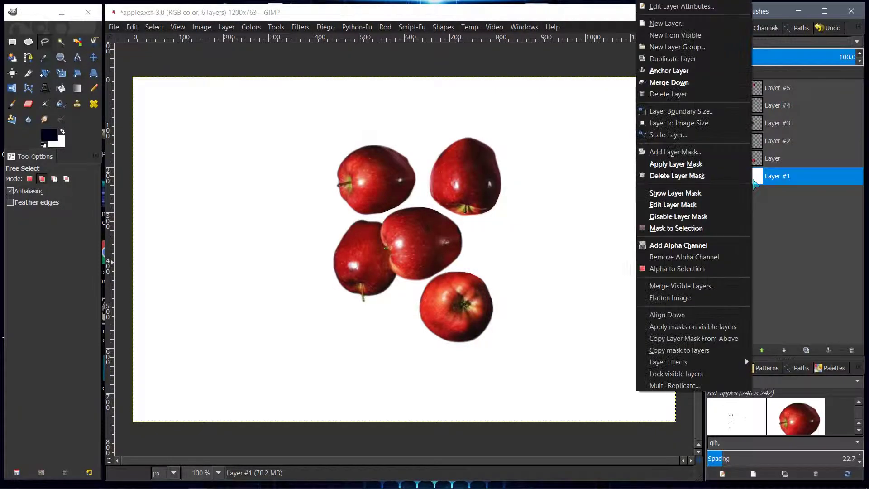
{"action": "left_click", "coordinate": [682, 94]}
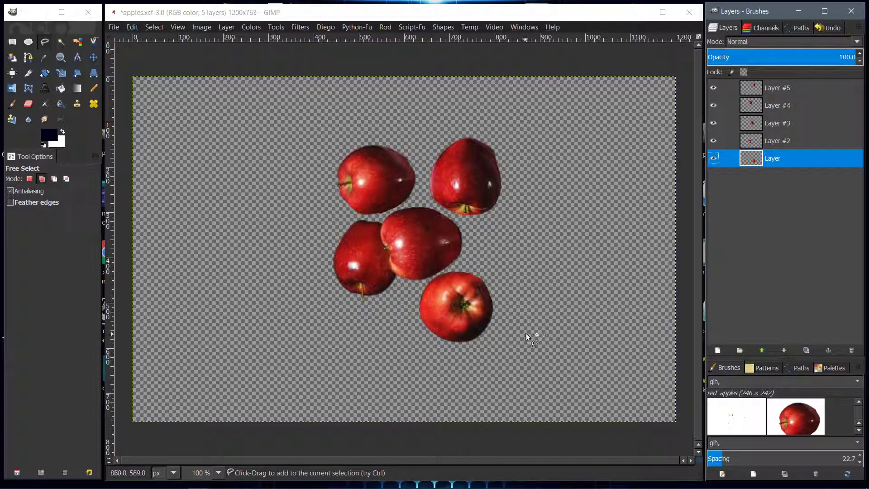
Go through the apple layers one by one, from Layer #2 up to Layer #5.
{"action": "left_click", "coordinate": [754, 142]}
{"action": "left_click", "coordinate": [756, 124]}
{"action": "left_click", "coordinate": [759, 106]}
{"action": "left_click", "coordinate": [761, 91]}
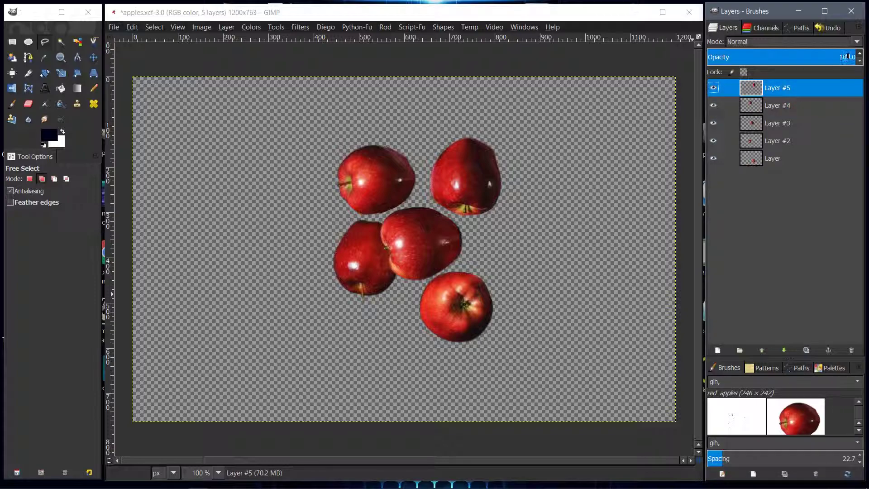
Enlarge the layer thumbnails to the Enormous preview size.
{"action": "left_click", "coordinate": [859, 27]}
{"action": "mouse_move", "coordinate": [824, 98]}
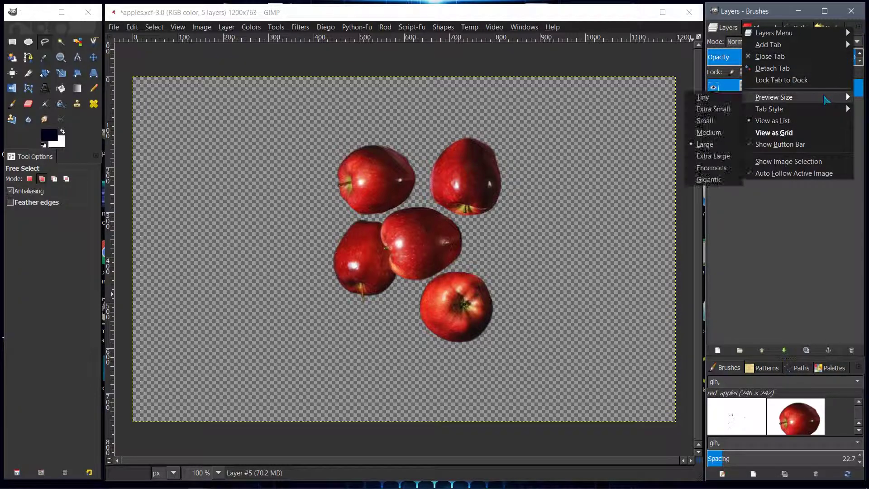
{"action": "left_click", "coordinate": [711, 167]}
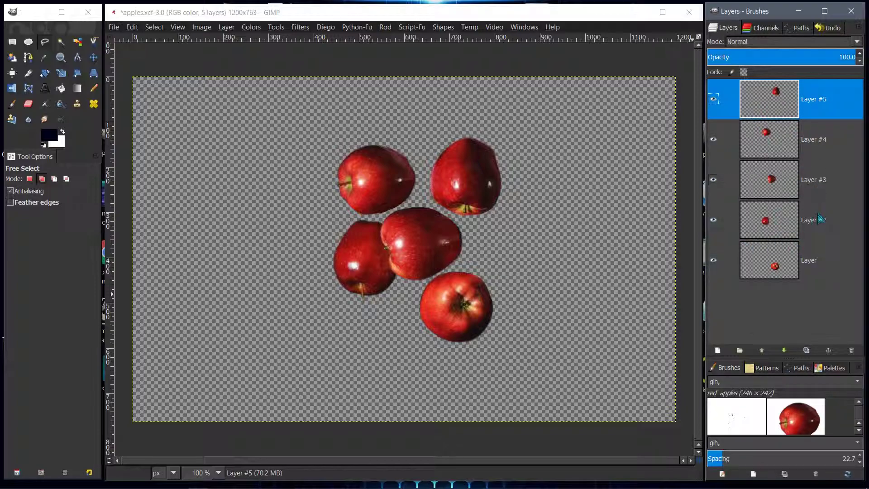
Crop the image to a rectangular selection of 398 × 476 px that tightly encloses all five apples.
{"action": "left_click", "coordinate": [17, 44]}
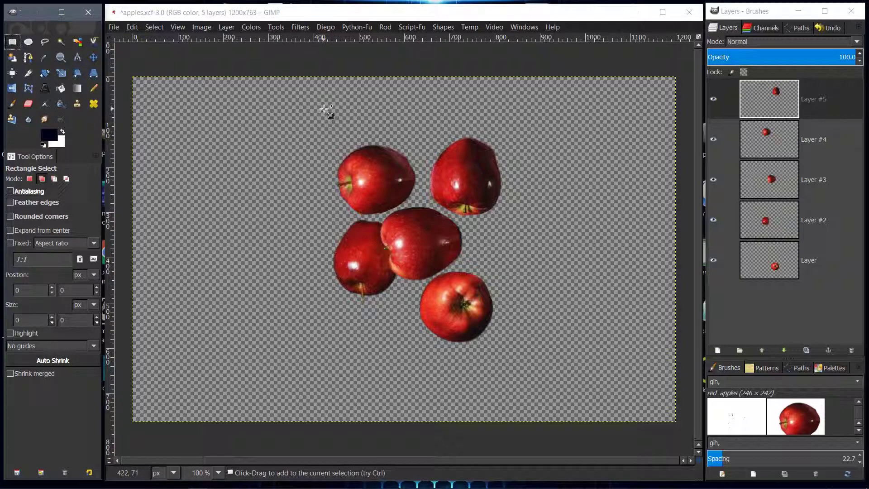
{"action": "left_click_drag", "start_coordinate": [311, 115], "coordinate": [536, 356]}
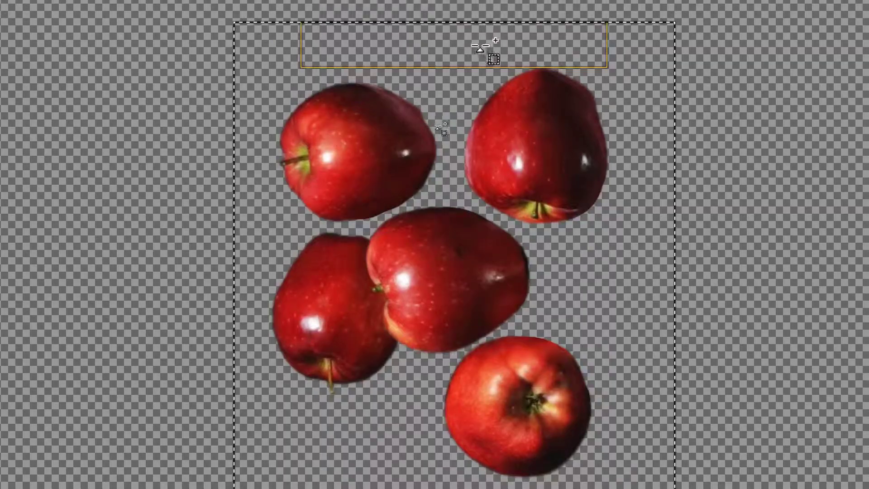
{"action": "left_click_drag", "start_coordinate": [476, 41], "coordinate": [482, 77]}
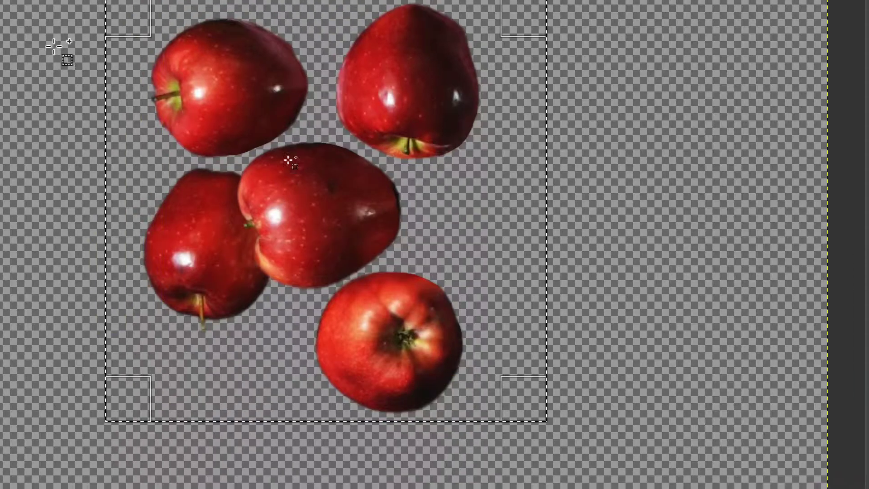
{"action": "left_click_drag", "start_coordinate": [53, 27], "coordinate": [99, 322]}
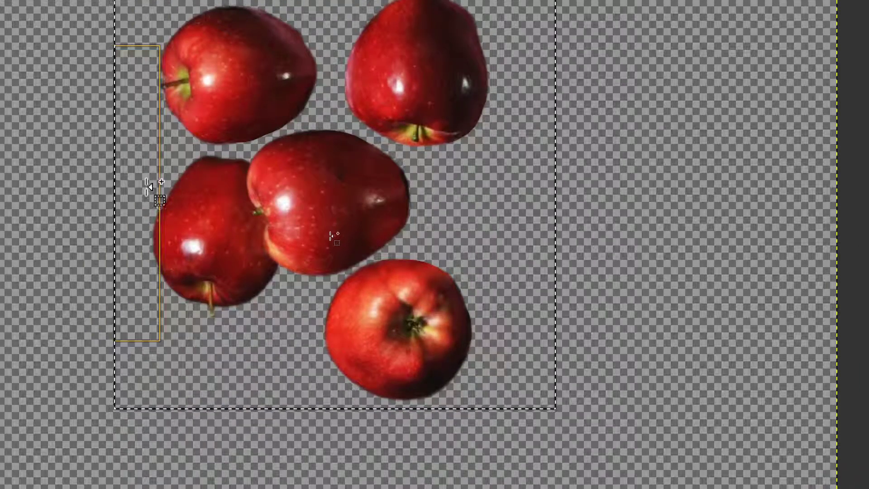
{"action": "left_click_drag", "start_coordinate": [140, 198], "coordinate": [172, 195]}
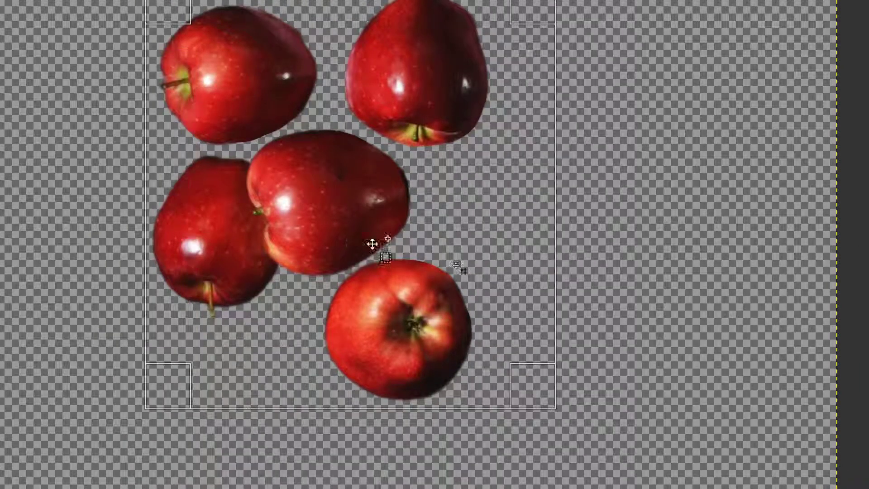
{"action": "left_click_drag", "start_coordinate": [544, 222], "coordinate": [484, 222]}
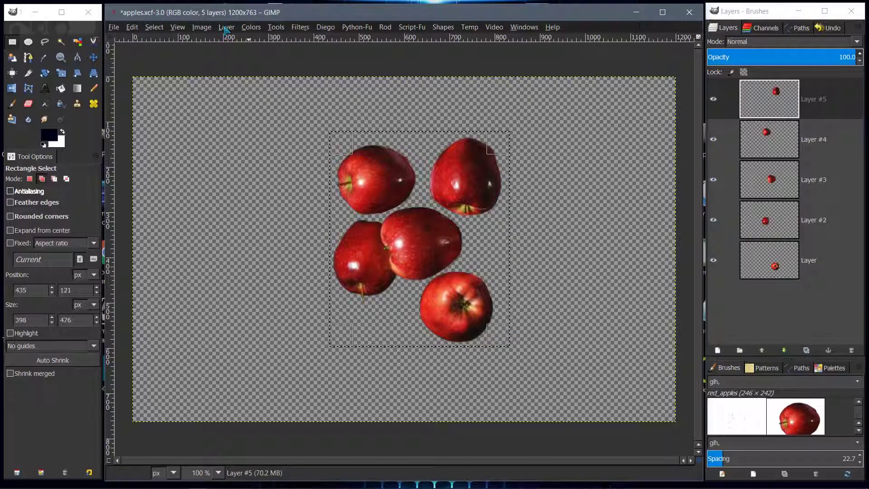
{"action": "left_click", "coordinate": [199, 27]}
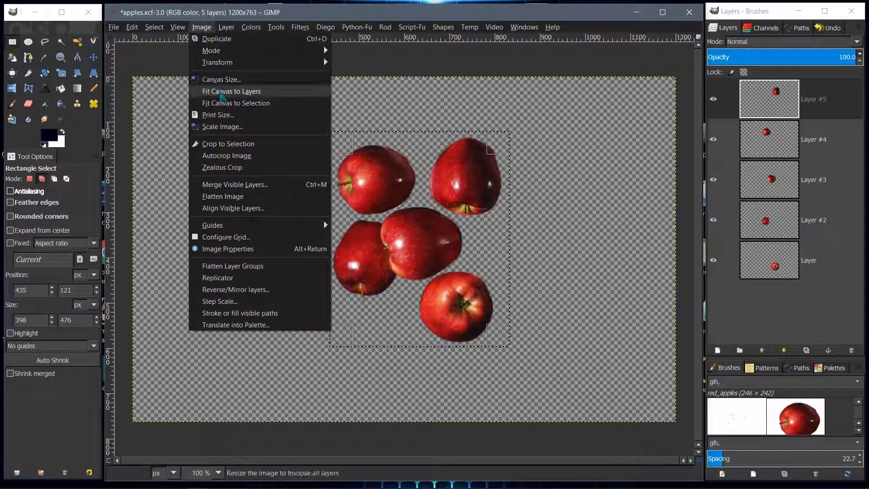
{"action": "left_click", "coordinate": [212, 148]}
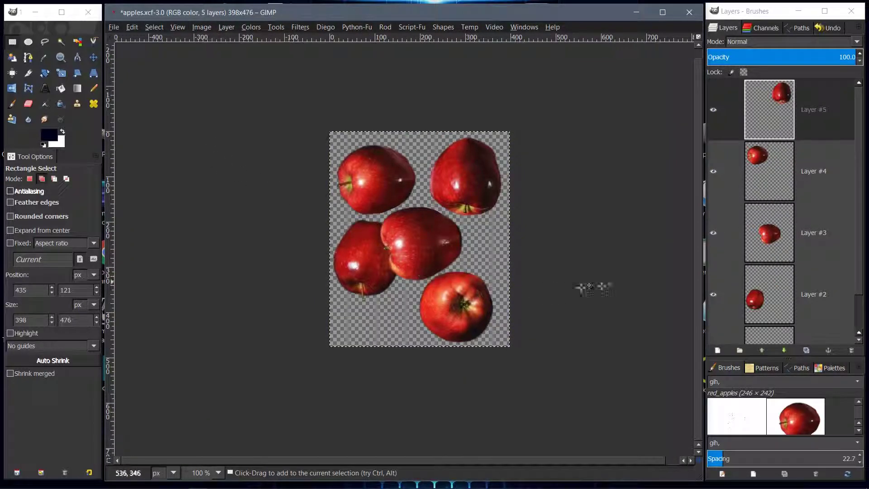
Review the cropped apple layers one by one from the lowest layer up to Layer #5.
{"action": "scroll", "coordinate": [779, 322], "scroll_direction": "down", "scroll_amount": 1}
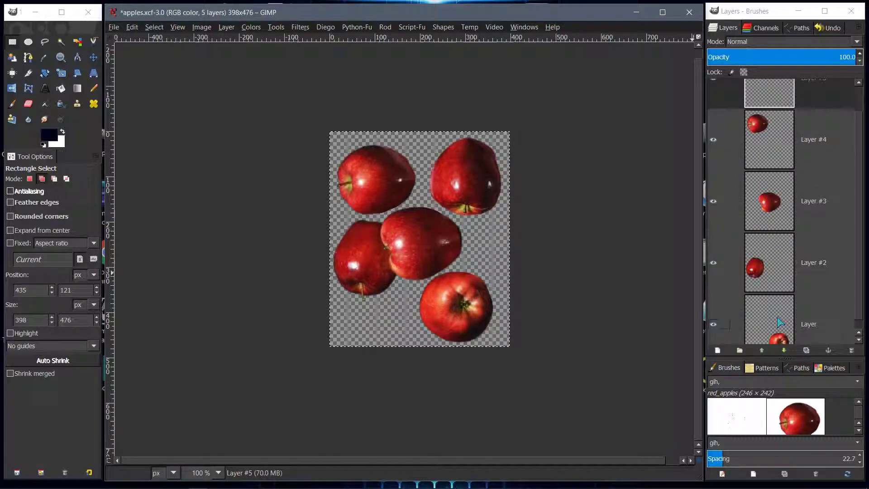
{"action": "scroll", "coordinate": [780, 322], "scroll_direction": "up", "scroll_amount": 1}
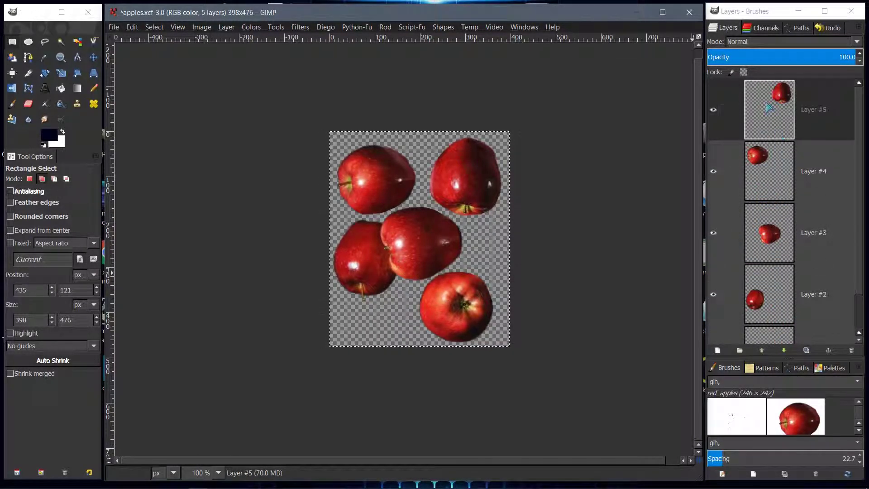
{"action": "scroll", "coordinate": [769, 108], "scroll_direction": "down", "scroll_amount": 1}
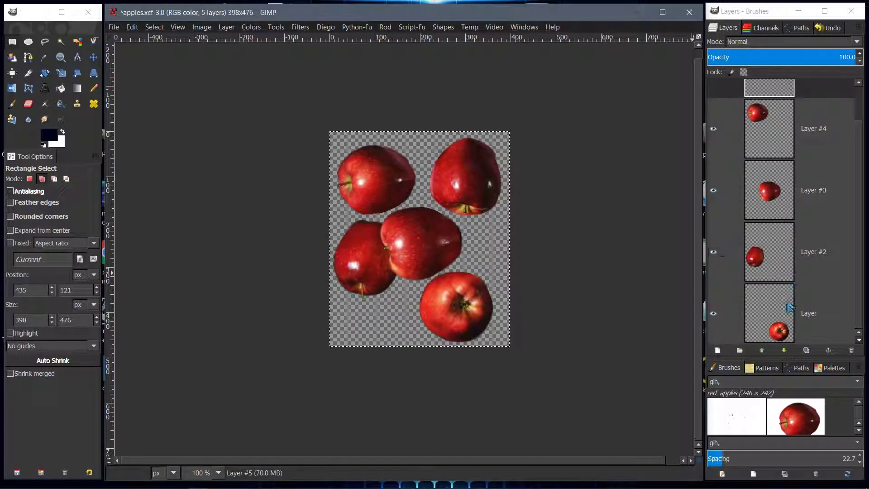
{"action": "left_click", "coordinate": [775, 252]}
{"action": "left_click", "coordinate": [775, 190]}
{"action": "left_click", "coordinate": [776, 129]}
{"action": "scroll", "coordinate": [776, 129], "scroll_direction": "up", "scroll_amount": 1}
{"action": "left_click", "coordinate": [765, 108]}
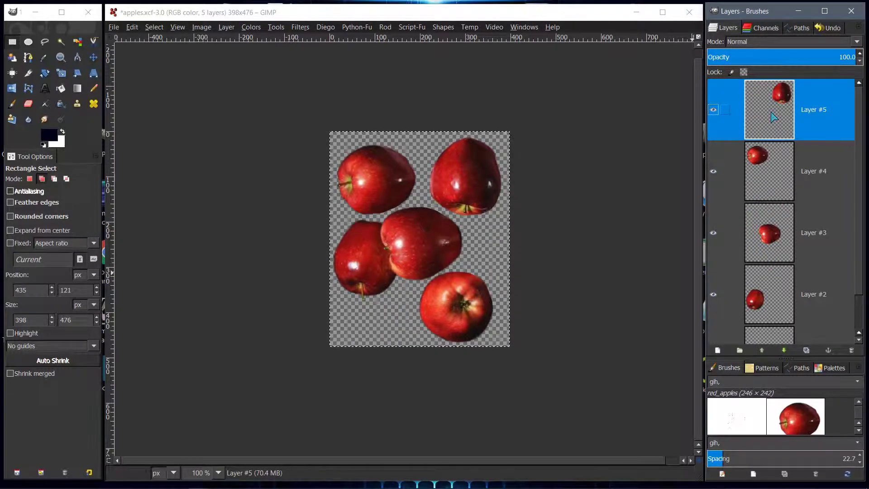
{"action": "scroll", "coordinate": [770, 113], "scroll_direction": "down", "scroll_amount": 1}
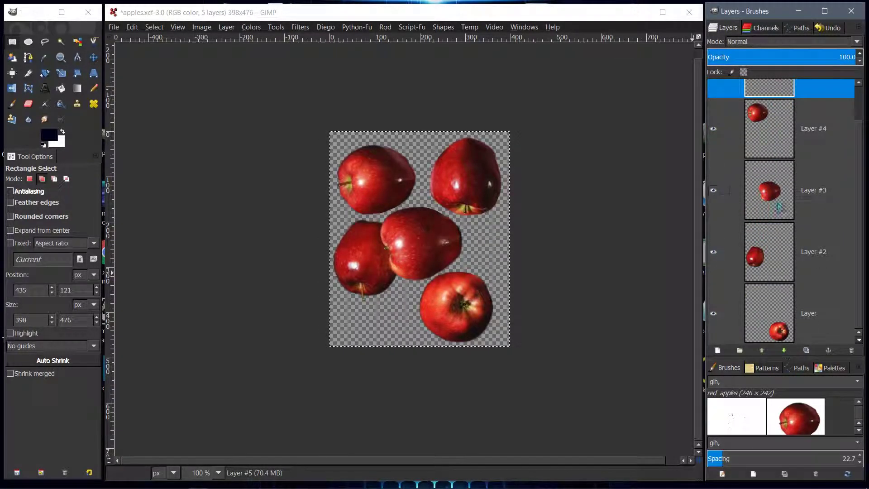
{"action": "scroll", "coordinate": [770, 288], "scroll_direction": "up", "scroll_amount": 1}
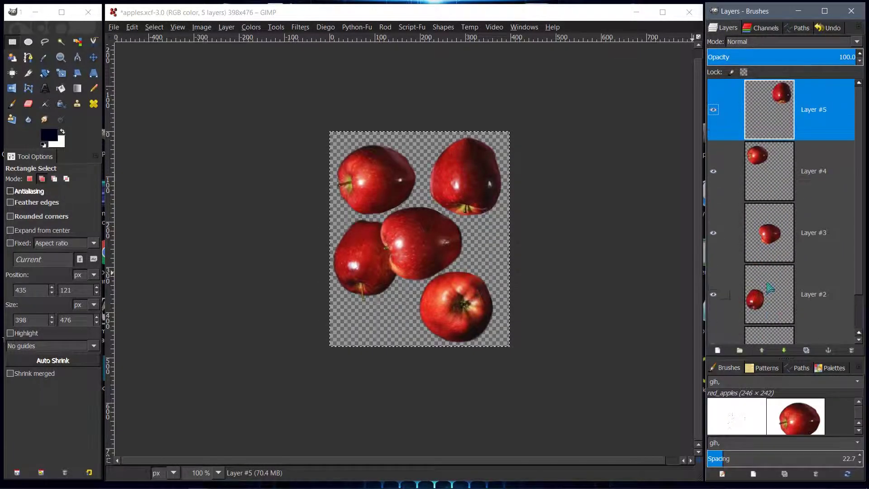
Set the layer preview size to Extra Large and enlarge the brush list area, keeping the red_apples brush selected.
{"action": "left_click", "coordinate": [860, 27]}
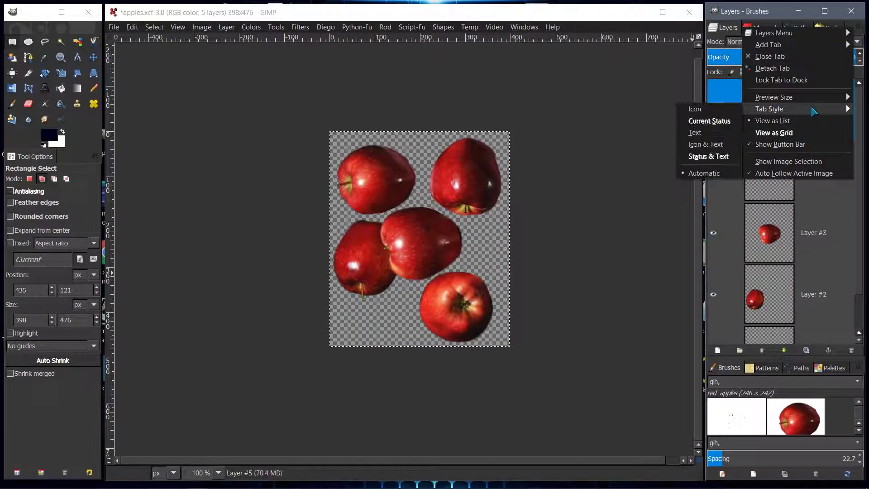
{"action": "mouse_move", "coordinate": [745, 102]}
{"action": "left_click", "coordinate": [706, 144]}
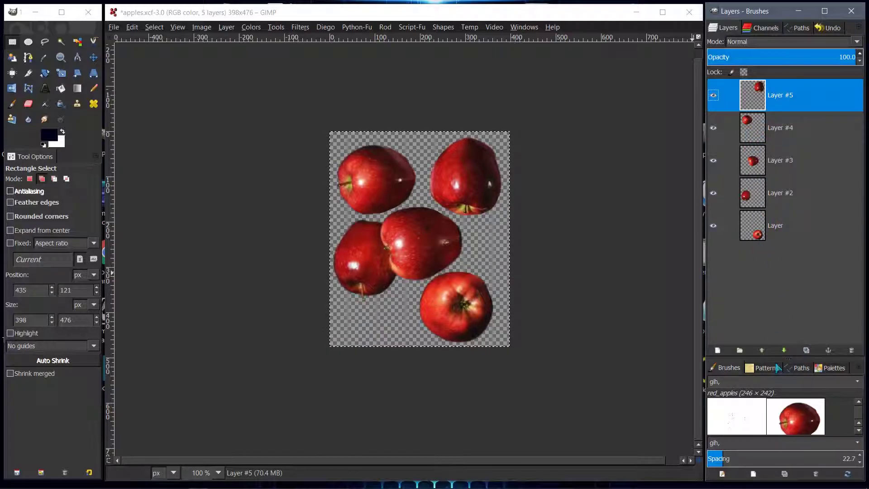
{"action": "left_click_drag", "start_coordinate": [777, 358], "coordinate": [777, 266]}
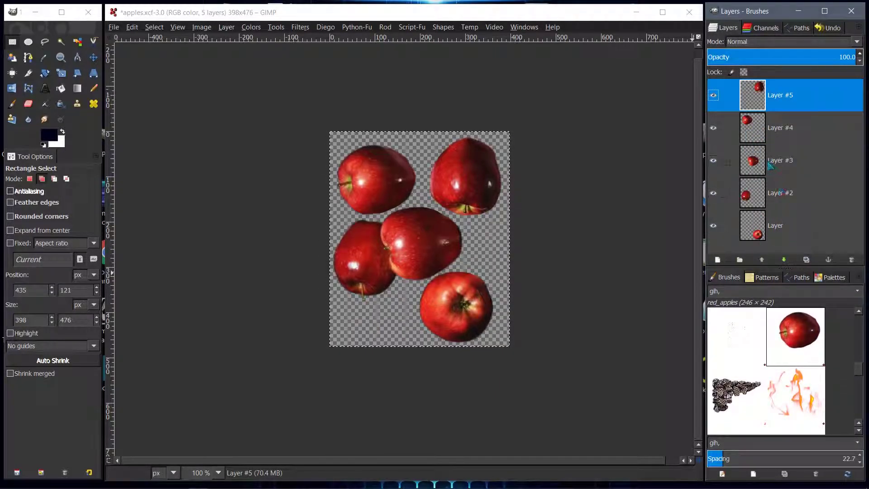
{"action": "left_click", "coordinate": [797, 334]}
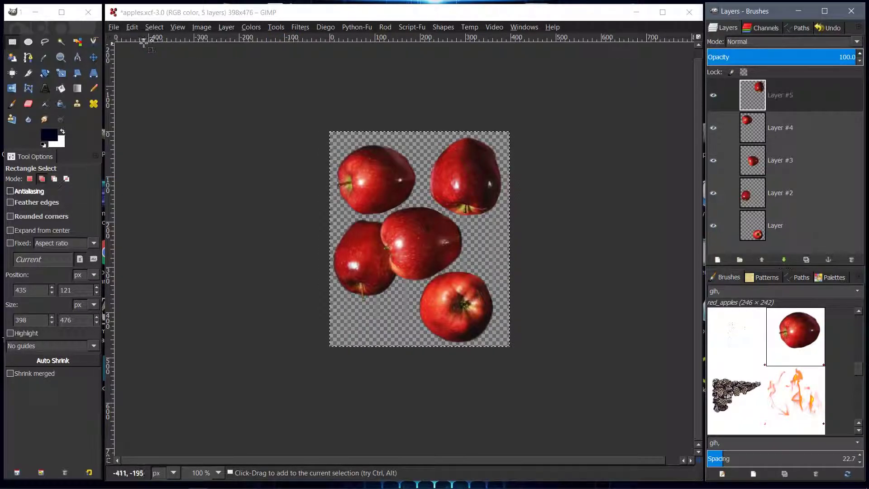
Export the image as apples_2.gih in the xcf files folder, continuing to the brush pipe options.
{"action": "left_click", "coordinate": [112, 29]}
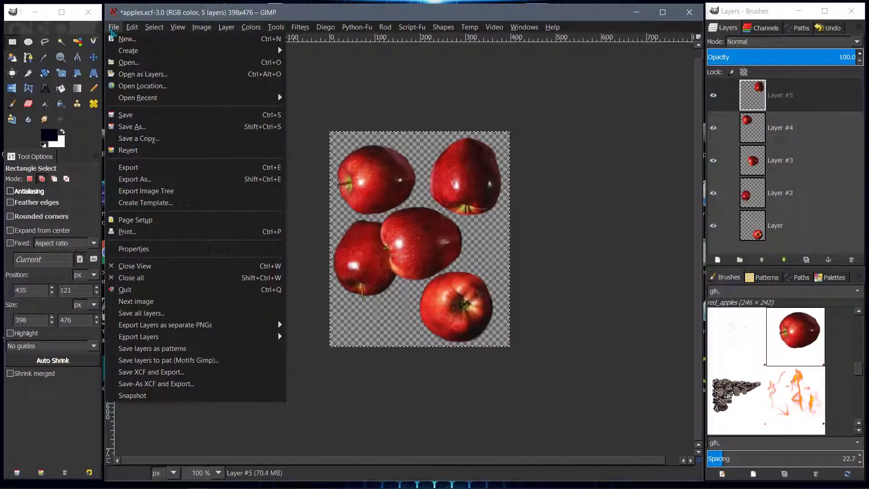
{"action": "left_click", "coordinate": [122, 178]}
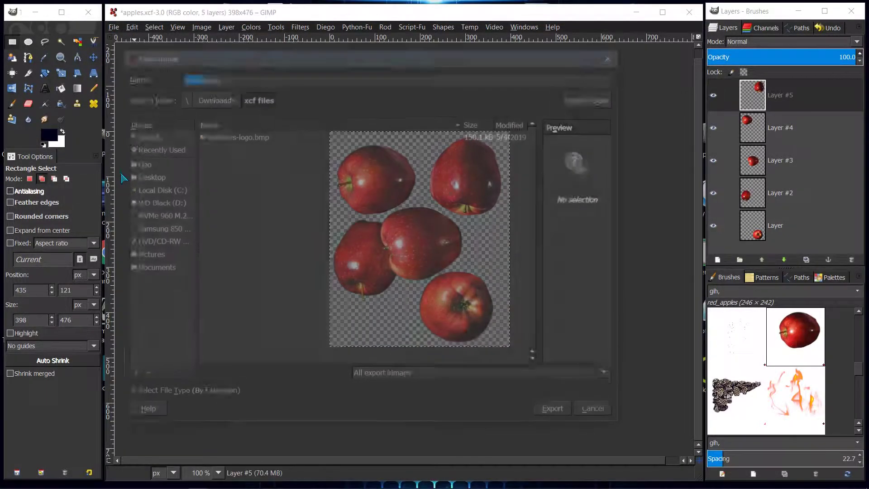
{"action": "left_click", "coordinate": [203, 77]}
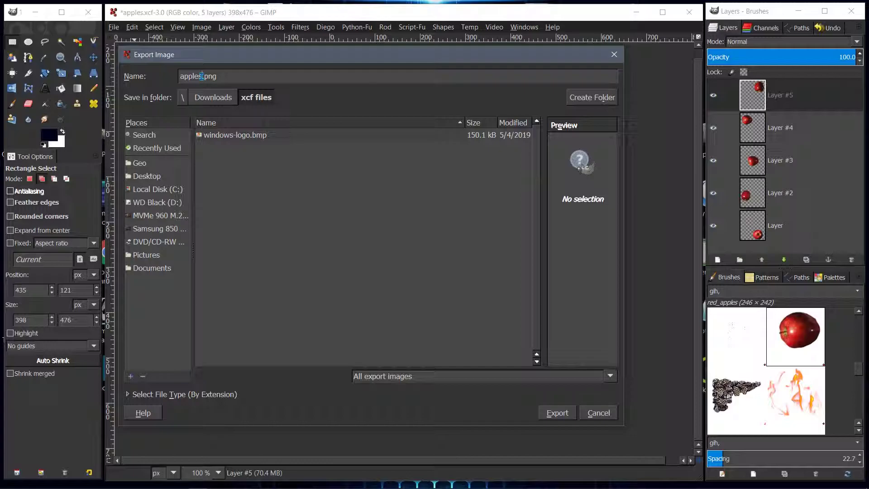
{"action": "type", "text": "2"}
{"action": "left_click", "coordinate": [203, 76]}
{"action": "type", "text": "_"}
{"action": "left_click_drag", "start_coordinate": [212, 77], "coordinate": [233, 77]}
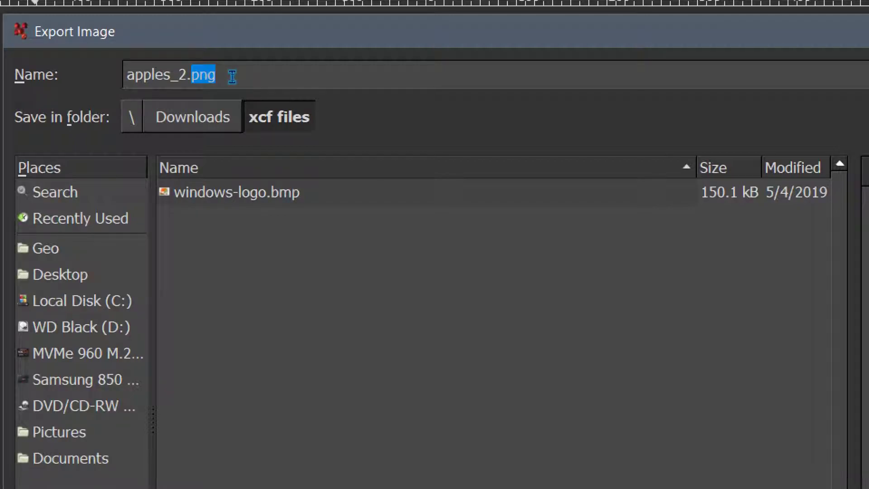
{"action": "type", "text": "gih"}
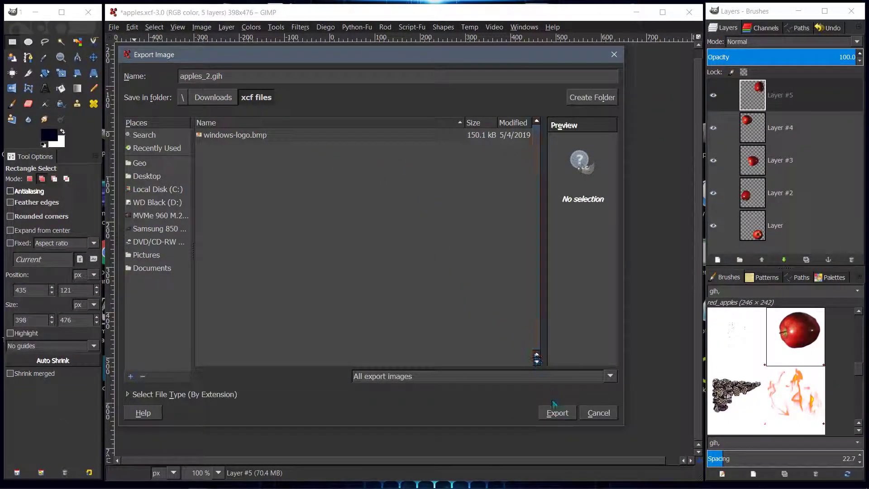
{"action": "left_click", "coordinate": [556, 412]}
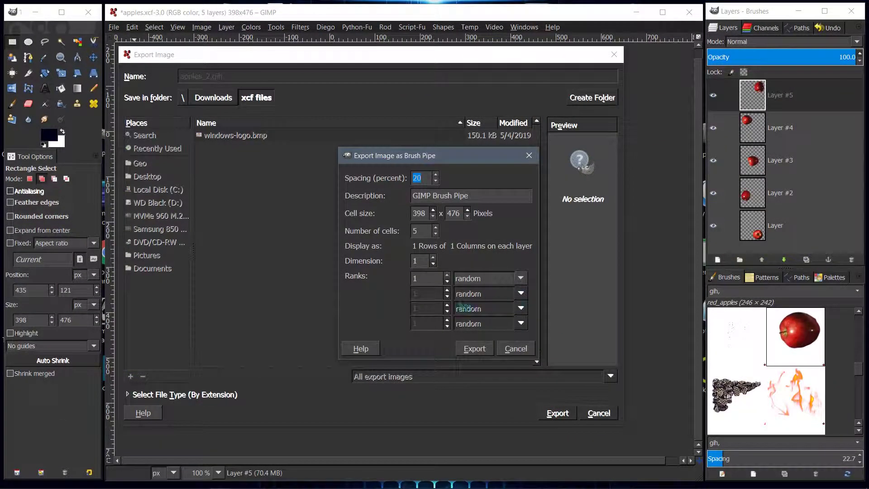
Rearrange the export windows and bring the brush pipe options back in front of the file export window.
{"action": "left_click_drag", "start_coordinate": [438, 153], "coordinate": [391, 161]}
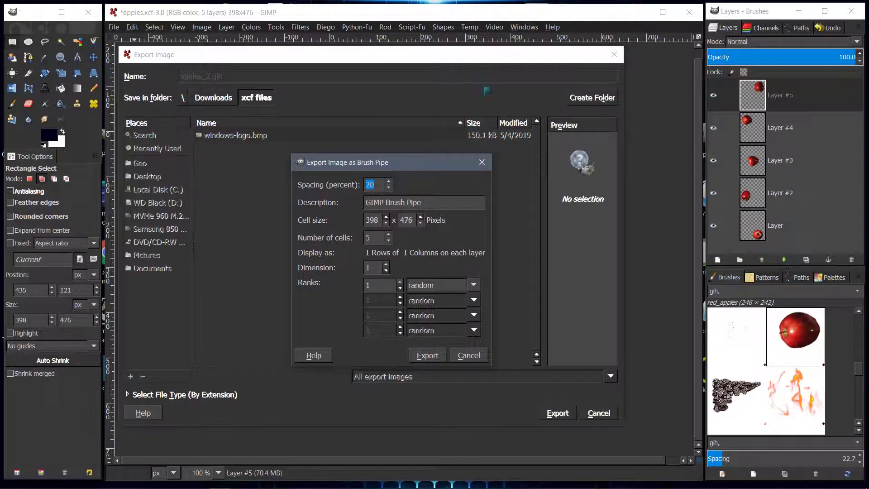
{"action": "left_click_drag", "start_coordinate": [485, 57], "coordinate": [518, 59]}
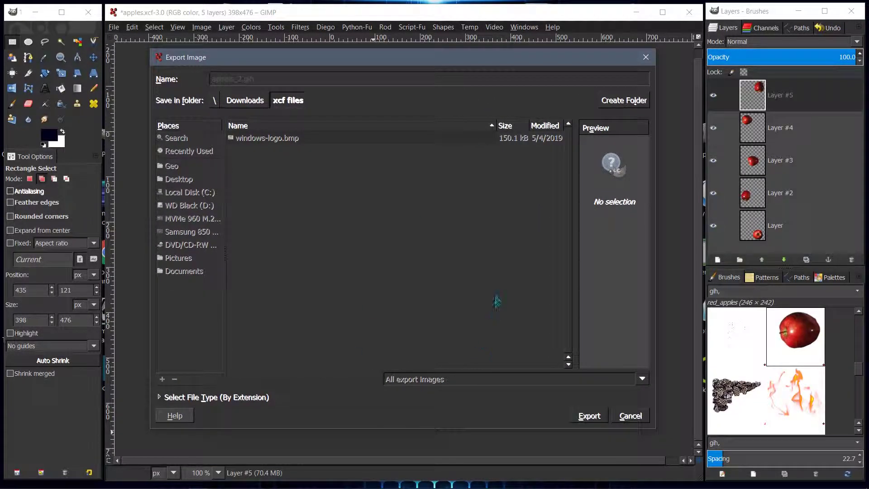
{"action": "mouse_move", "coordinate": [219, 484]}
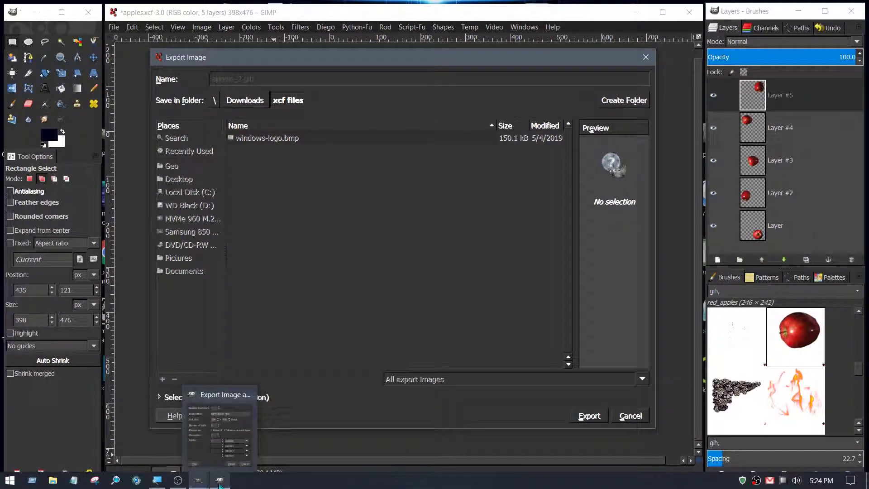
{"action": "left_click", "coordinate": [219, 430]}
{"action": "left_click_drag", "start_coordinate": [407, 148], "coordinate": [393, 162]}
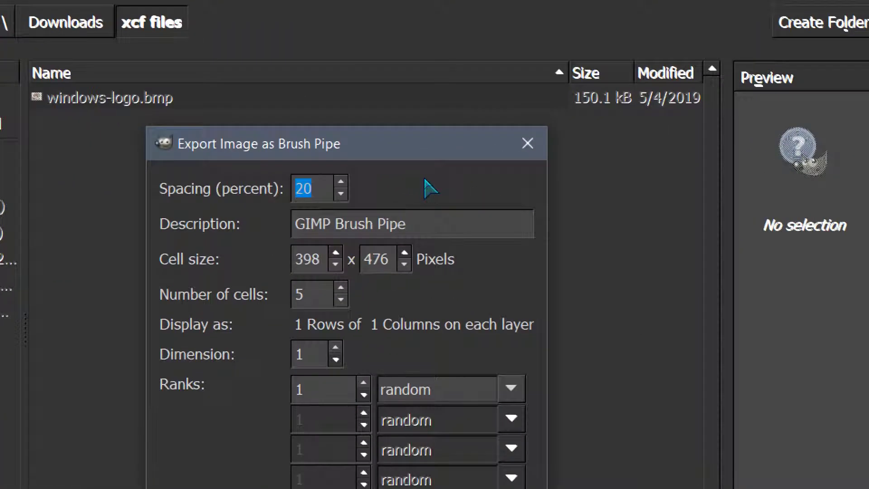
{"action": "mouse_move", "coordinate": [386, 144]}
{"action": "left_mouse_down"}
{"action": "mouse_move", "coordinate": [422, 110]}
{"action": "mouse_move", "coordinate": [456, 25]}
{"action": "mouse_move", "coordinate": [447, 60]}
{"action": "left_mouse_up"}
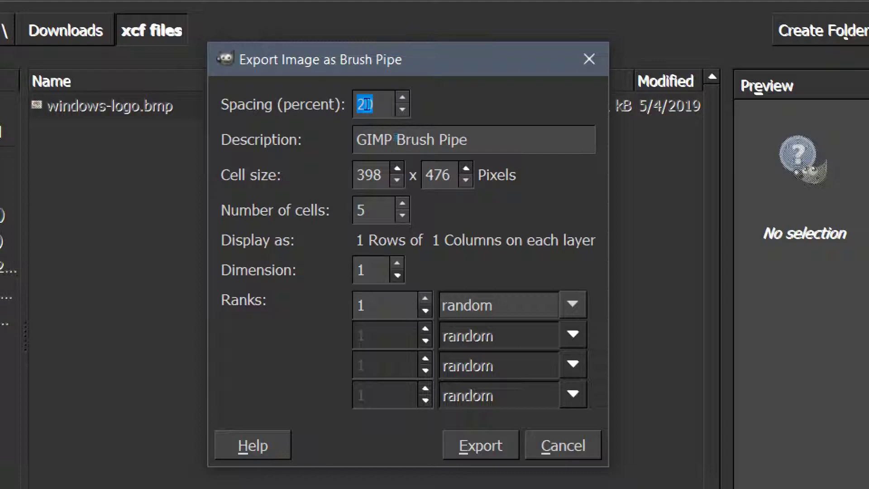
Set the brush pipe description to apples_2.
{"action": "left_click_drag", "start_coordinate": [476, 140], "coordinate": [337, 142]}
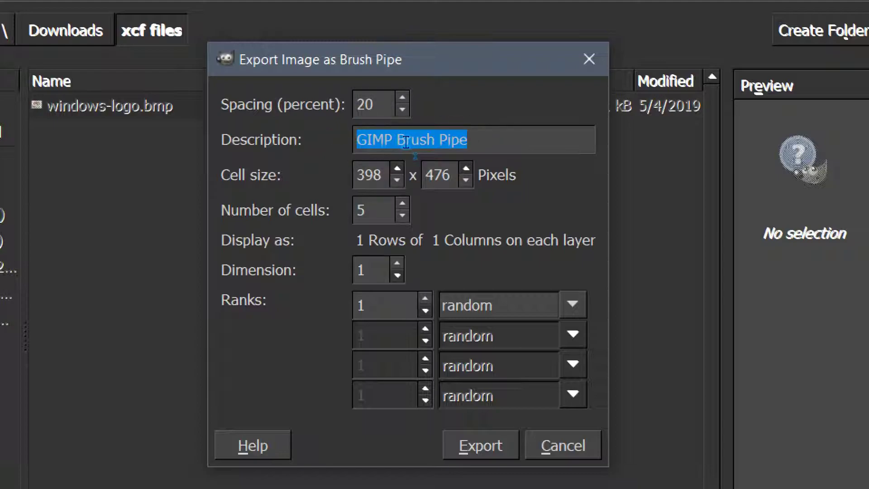
{"action": "type", "text": "apple"}
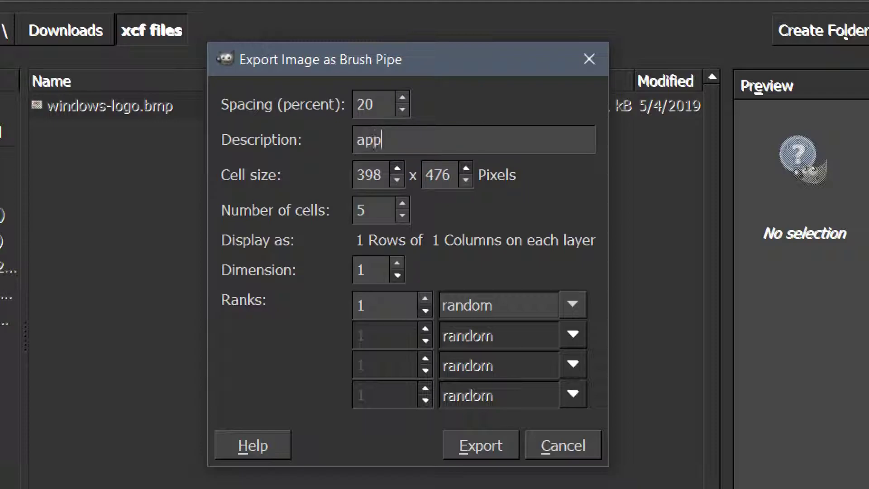
{"action": "type", "text": "s_2"}
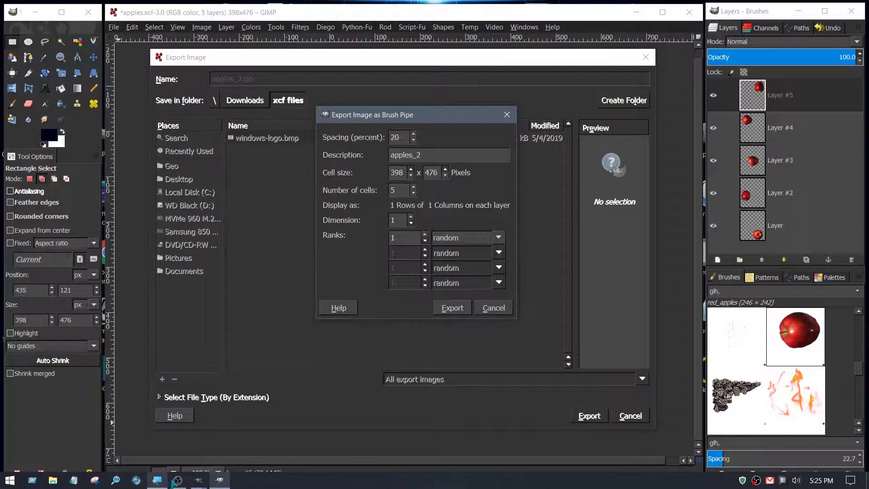
{"action": "mouse_move", "coordinate": [198, 481]}
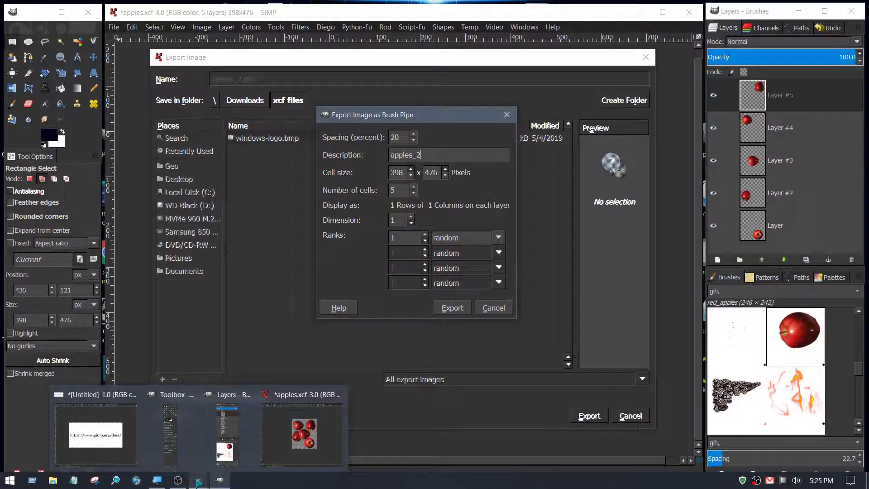
Bring up the untitled image with the gimp.org/docs address and move the export window aside to read the address.
{"action": "left_click", "coordinate": [125, 452]}
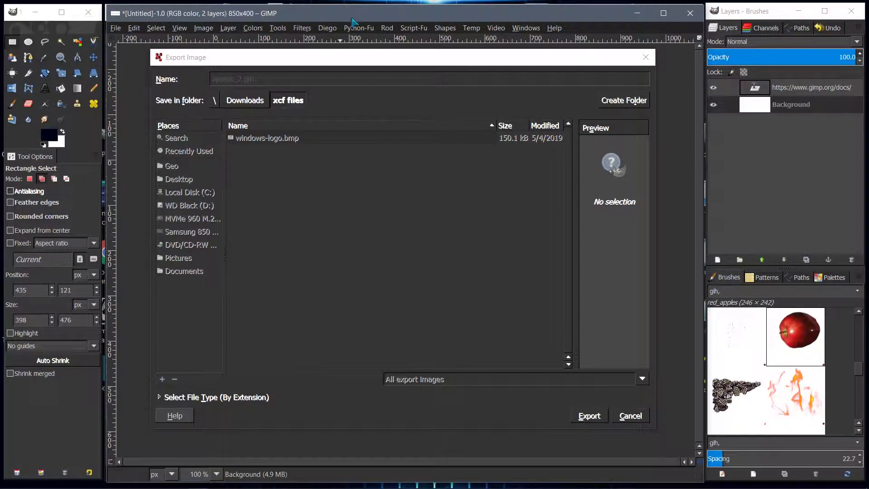
{"action": "left_click_drag", "start_coordinate": [351, 21], "coordinate": [363, 39]}
{"action": "left_click_drag", "start_coordinate": [559, 61], "coordinate": [584, 385]}
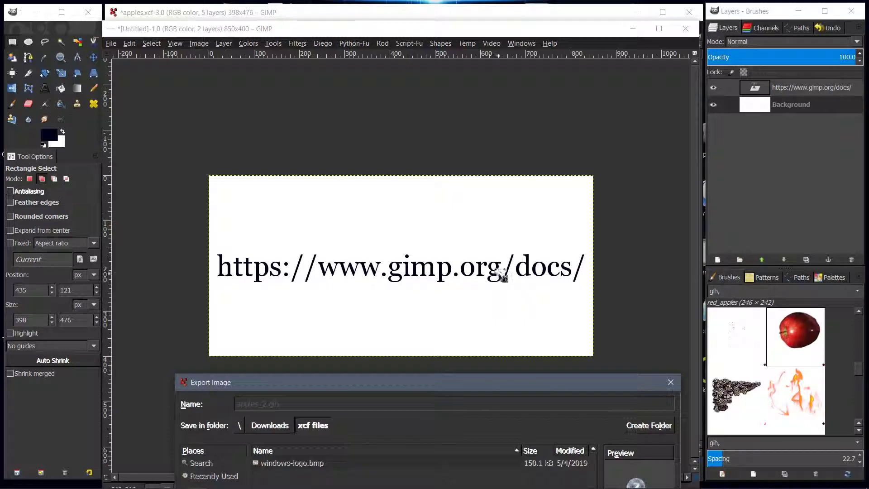
Return the file export window and the apples image to the front, with the brush pipe options above them.
{"action": "left_click_drag", "start_coordinate": [444, 384], "coordinate": [421, 75]}
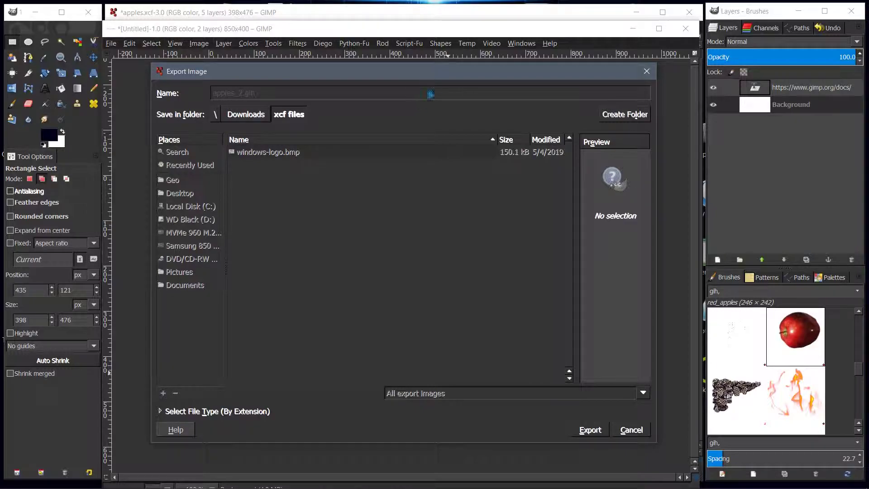
{"action": "left_click", "coordinate": [453, 14]}
{"action": "left_click", "coordinate": [452, 72]}
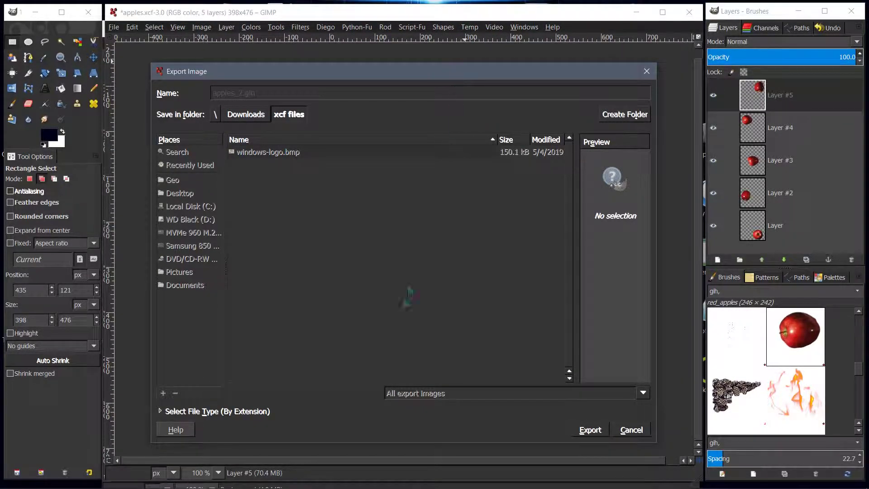
{"action": "mouse_move", "coordinate": [237, 484]}
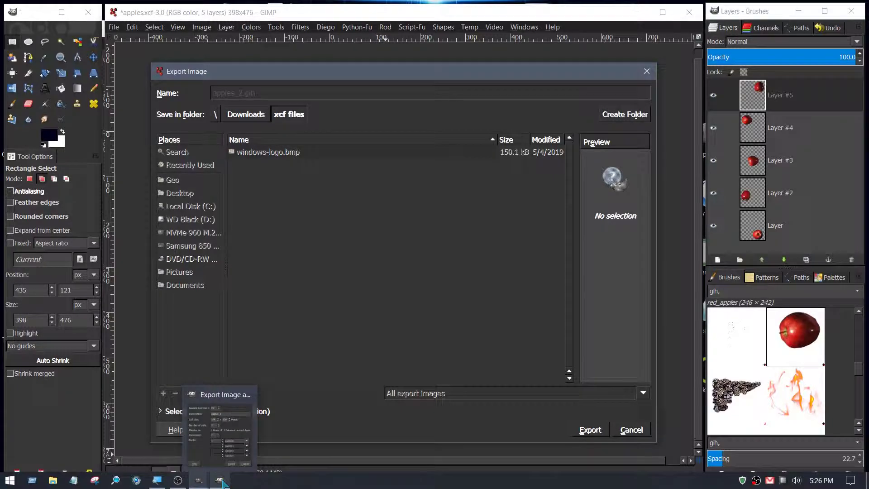
{"action": "left_click", "coordinate": [245, 448]}
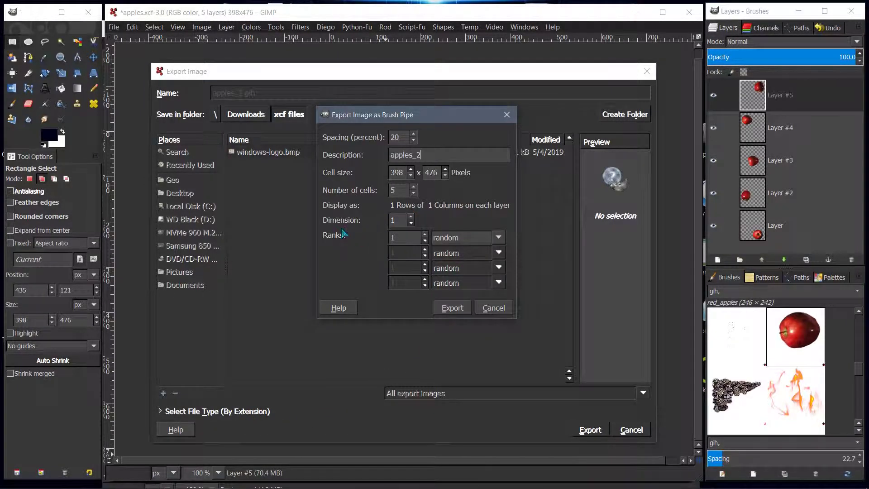
Set the first rank to 5 with incremental selection and export the brush pipe.
{"action": "left_click_drag", "start_coordinate": [435, 117], "coordinate": [409, 154]}
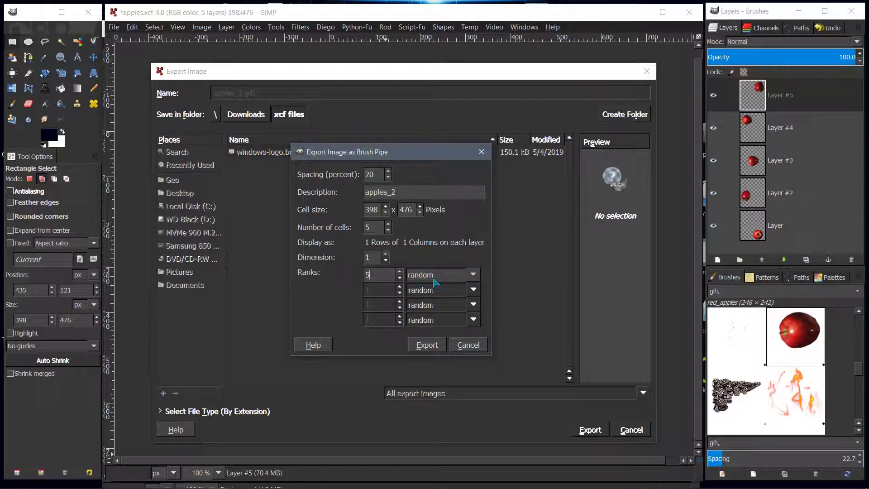
{"action": "left_click", "coordinate": [473, 276]}
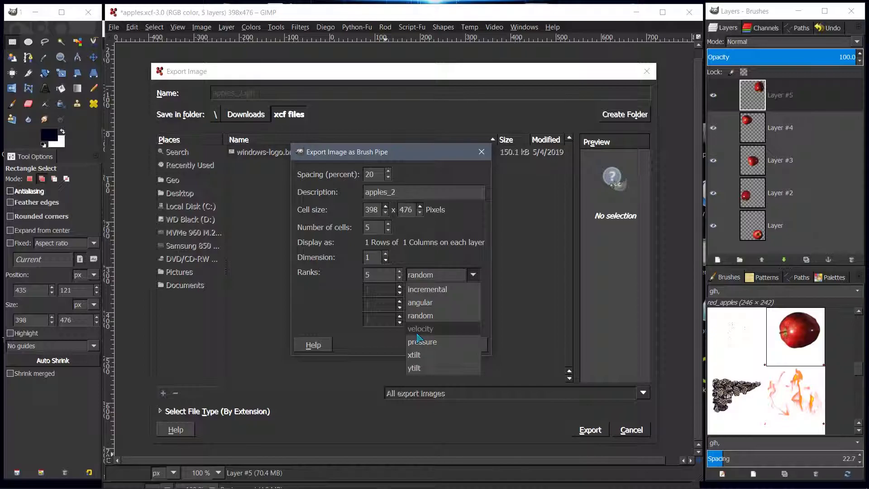
{"action": "left_click", "coordinate": [419, 292]}
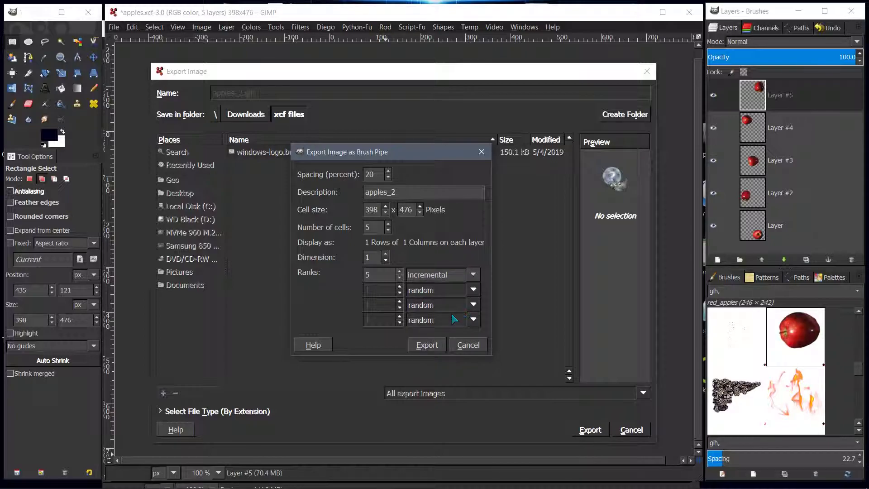
{"action": "left_click", "coordinate": [427, 346]}
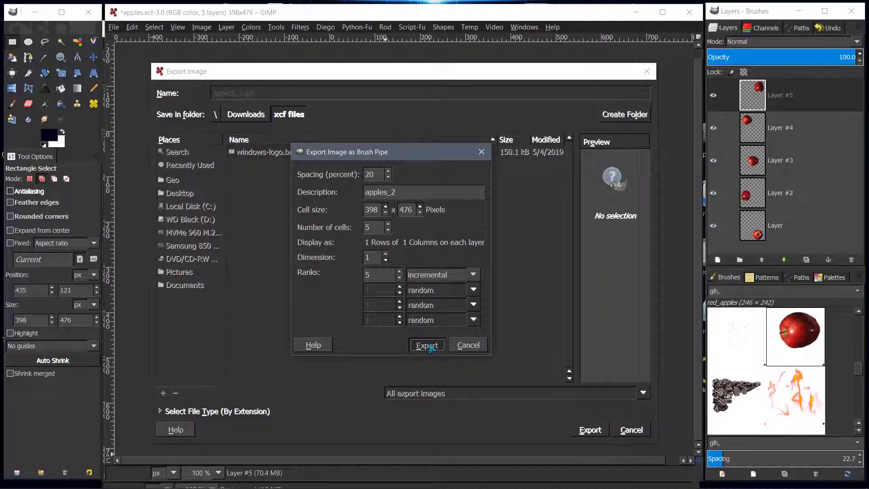
{"action": "left_click", "coordinate": [427, 346]}
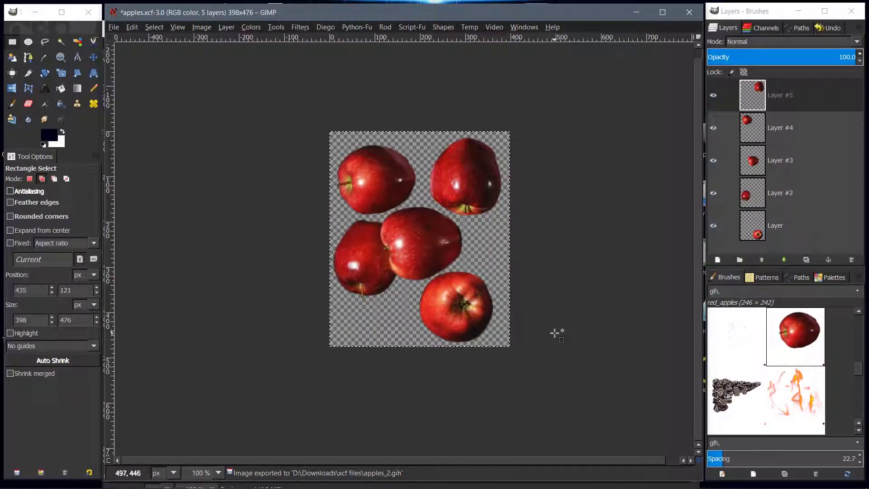
Start another export of apples_2.gih and choose the gih folder inside the user profile's .gimp-2.8 brushes folder as the destination.
{"action": "left_click", "coordinate": [113, 28]}
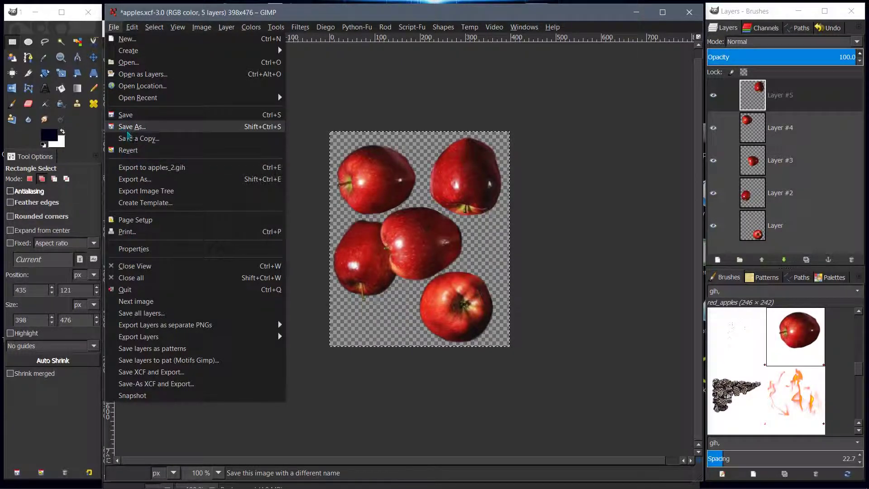
{"action": "left_click", "coordinate": [132, 179]}
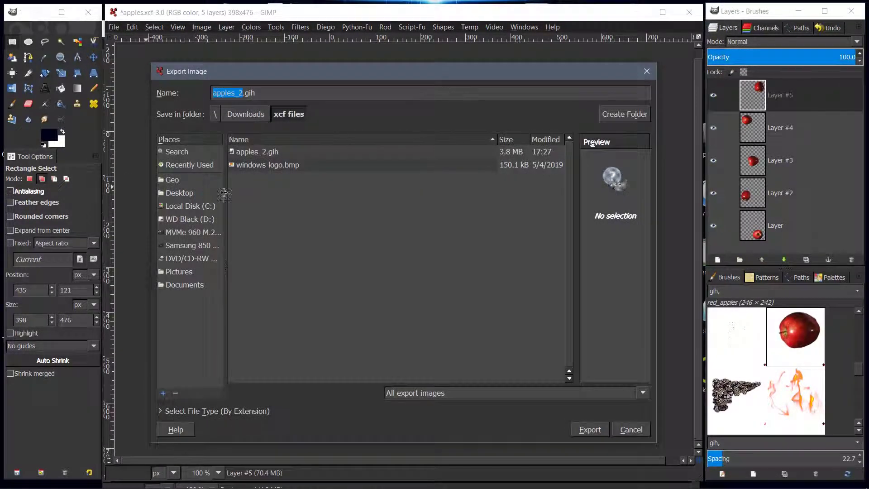
{"action": "left_click", "coordinate": [187, 206]}
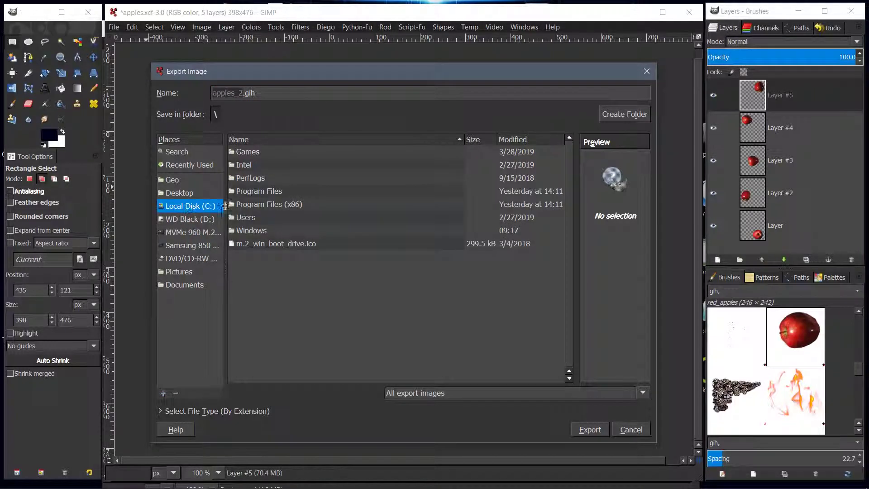
{"action": "left_click", "coordinate": [245, 219]}
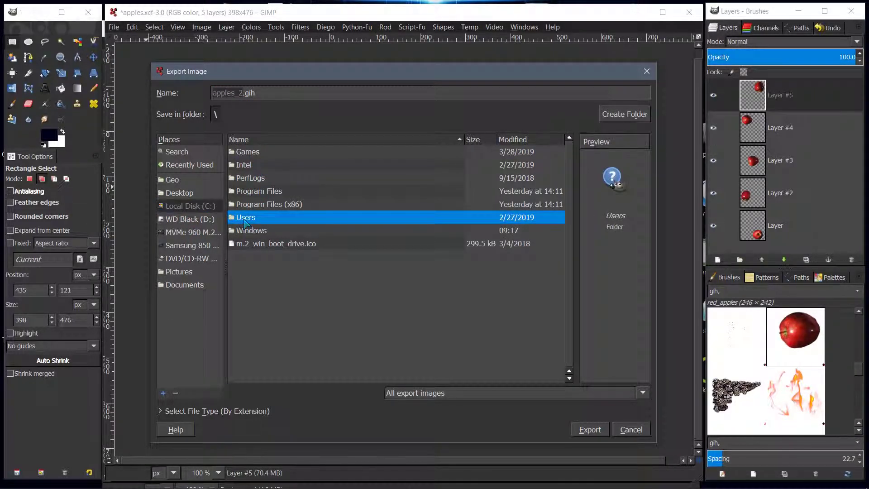
{"action": "double_click", "coordinate": [245, 220]}
{"action": "double_click", "coordinate": [243, 155]}
{"action": "double_click", "coordinate": [259, 154]}
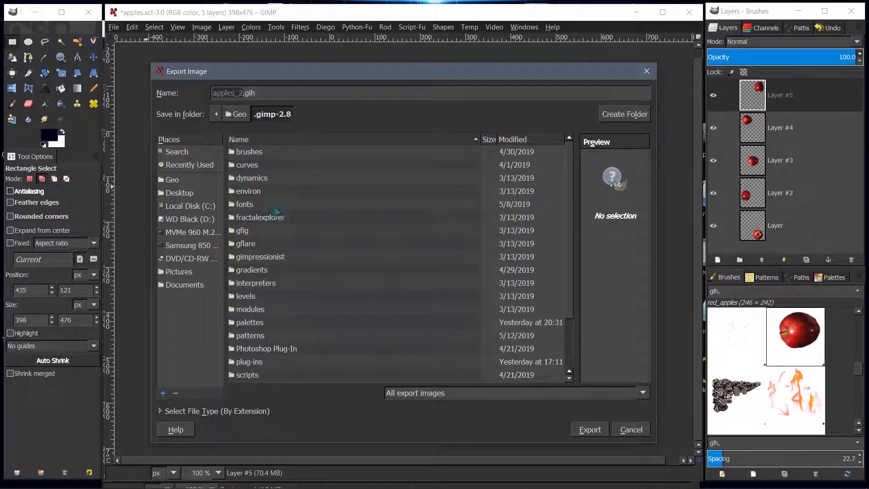
{"action": "double_click", "coordinate": [241, 155]}
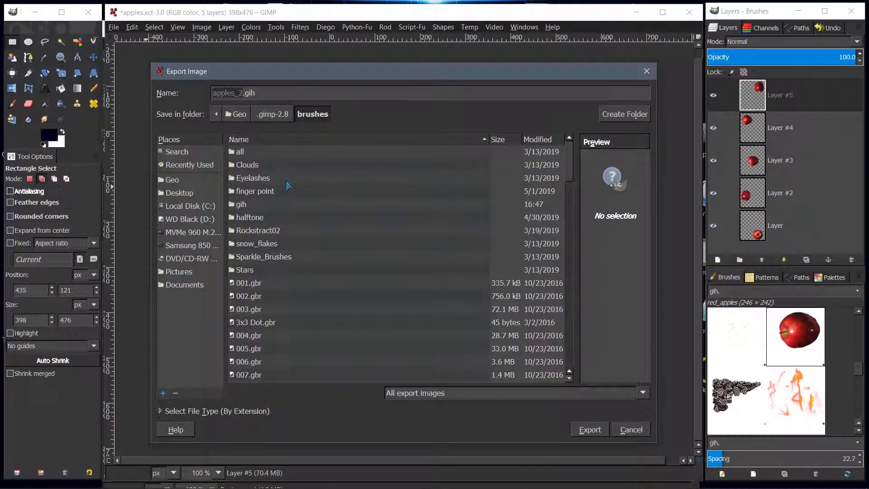
{"action": "double_click", "coordinate": [240, 205]}
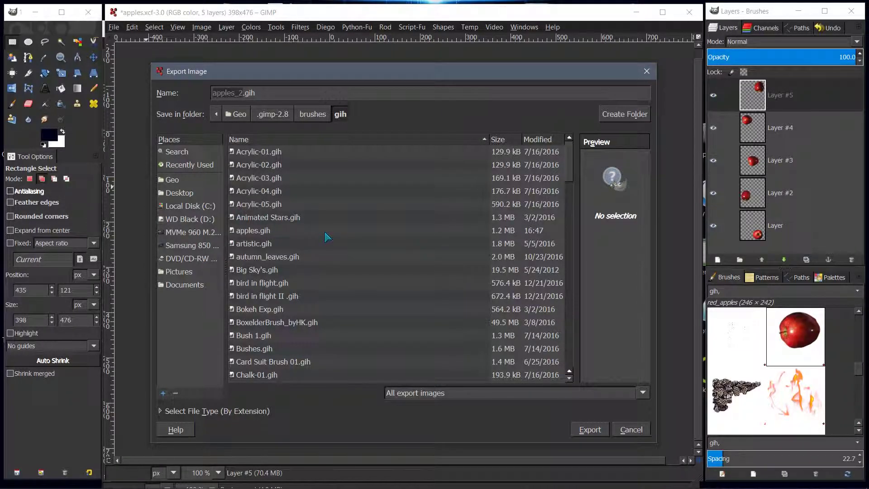
Export apples_2.gih into the gih brushes folder, keeping the brush pipe options of 5 cells and incremental rank 5.
{"action": "left_click", "coordinate": [589, 429]}
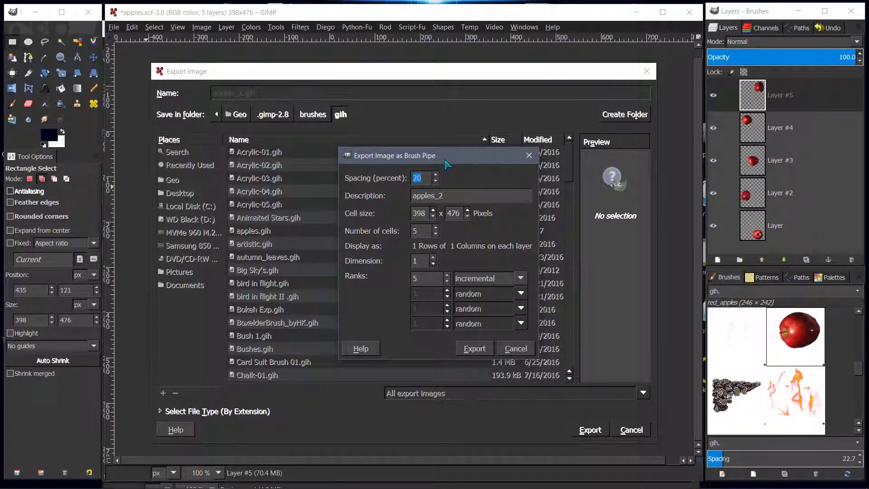
{"action": "left_click_drag", "start_coordinate": [445, 159], "coordinate": [414, 164]}
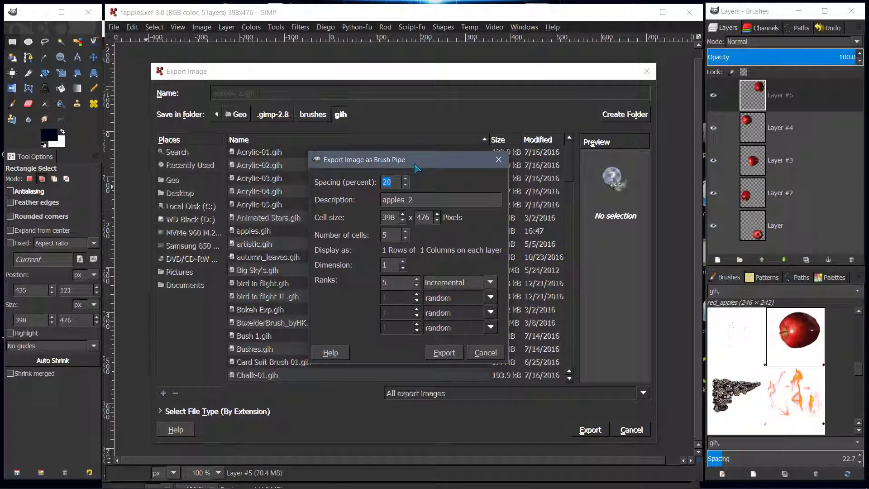
{"action": "left_click", "coordinate": [443, 357]}
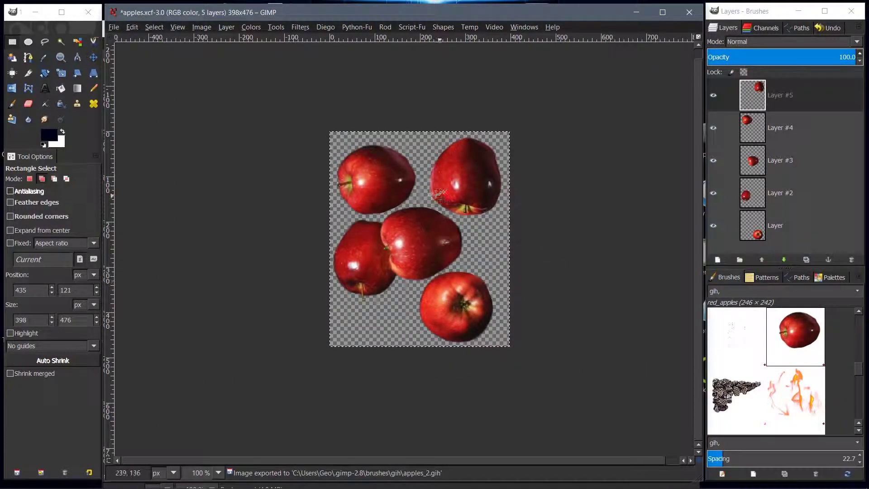
Refresh the brush list, select the apples_2 brush, and close the Brush Editor.
{"action": "left_click", "coordinate": [801, 345]}
{"action": "left_click", "coordinate": [801, 345]}
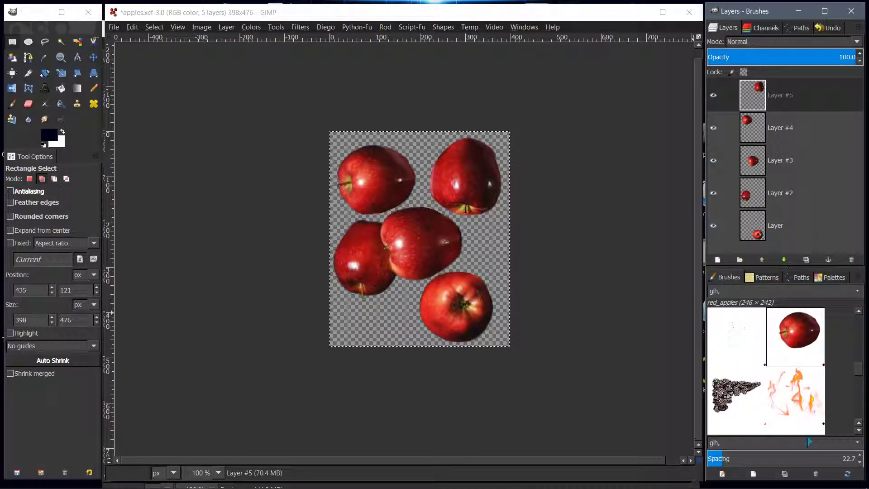
{"action": "left_click", "coordinate": [848, 474]}
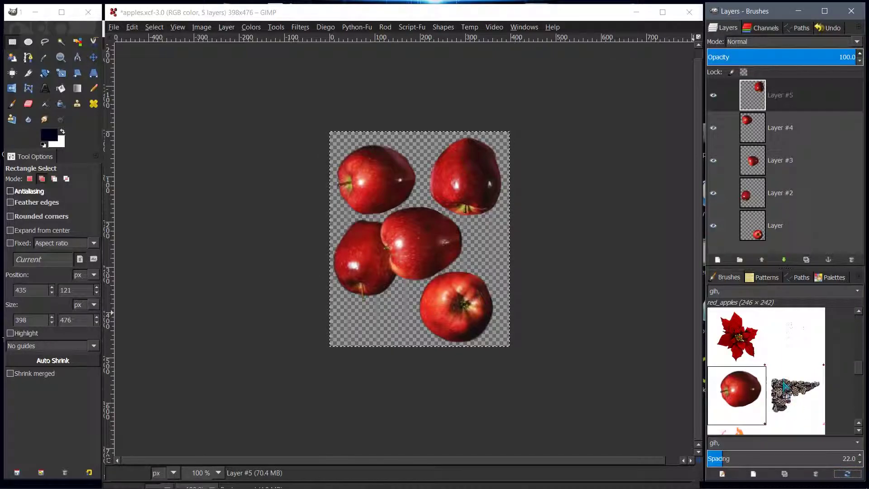
{"action": "scroll", "coordinate": [785, 386], "scroll_direction": "down", "scroll_amount": 1}
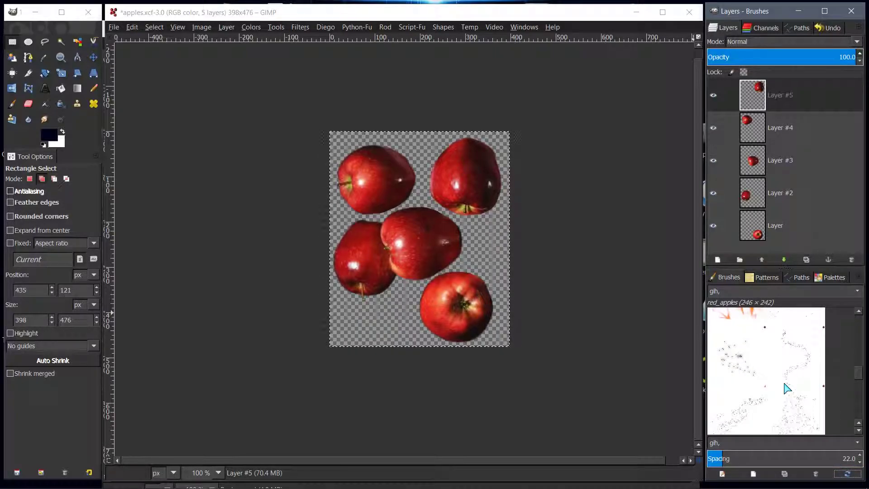
{"action": "scroll", "coordinate": [788, 388], "scroll_direction": "up", "scroll_amount": 1}
{"action": "mouse_move", "coordinate": [859, 376]}
{"action": "left_mouse_down"}
{"action": "mouse_move", "coordinate": [863, 324]}
{"action": "mouse_move", "coordinate": [862, 332]}
{"action": "left_mouse_up"}
{"action": "left_click", "coordinate": [818, 324]}
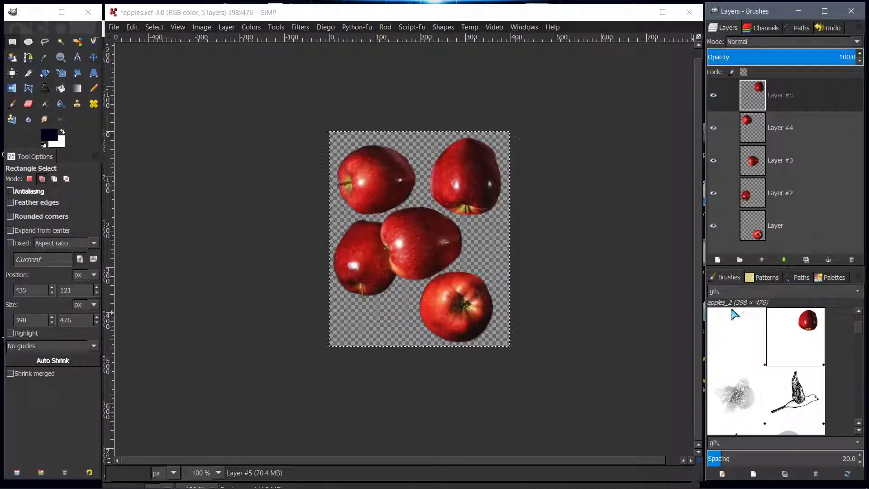
{"action": "double_click", "coordinate": [800, 332]}
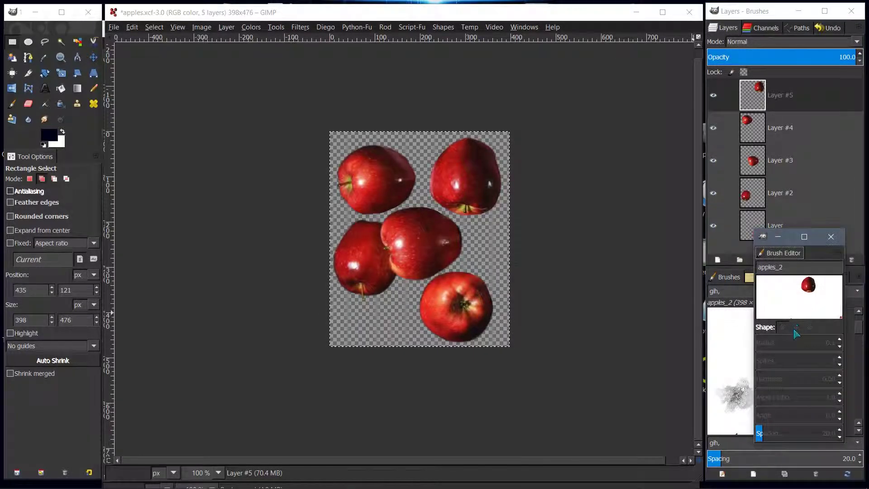
{"action": "left_click", "coordinate": [831, 236]}
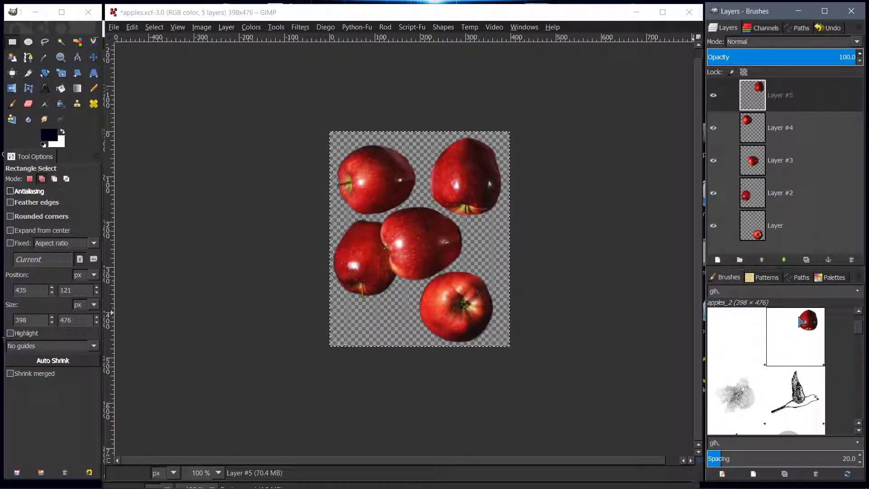
Create a new blank image of 398 × 476 pixels and place its window over the apples image.
{"action": "left_click", "coordinate": [114, 28]}
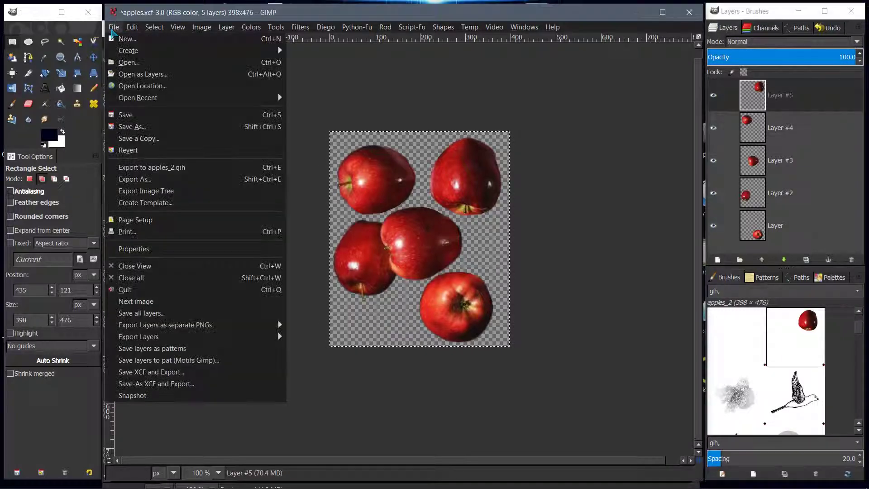
{"action": "left_click", "coordinate": [128, 47]}
{"action": "left_click", "coordinate": [286, 170]}
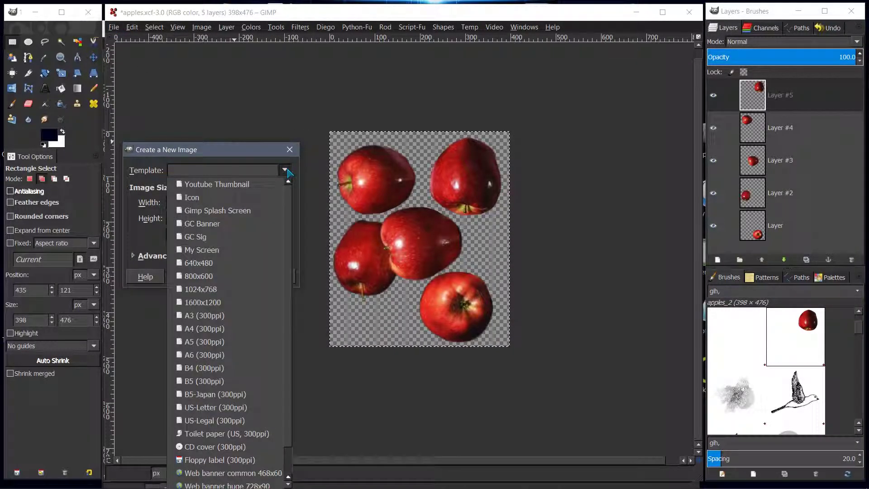
{"action": "left_click", "coordinate": [285, 170]}
{"action": "left_click", "coordinate": [235, 277]}
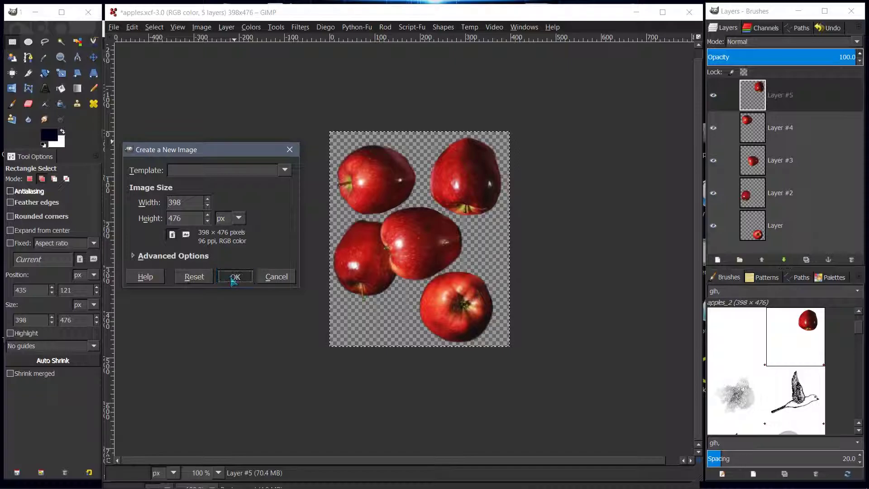
{"action": "left_click_drag", "start_coordinate": [265, 96], "coordinate": [342, 89]}
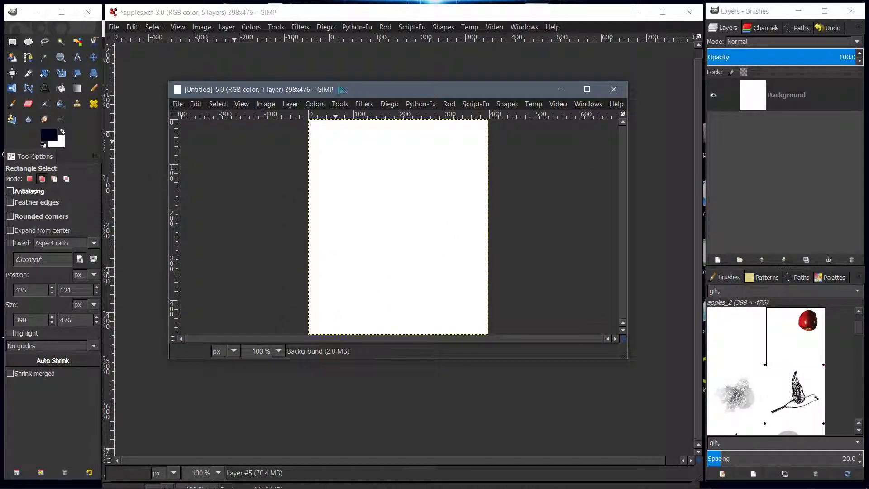
Cover the blank canvas with apples using the Paintbrush and the apples_2 brush at size 246, and enlarge the image window.
{"action": "left_click", "coordinate": [12, 104]}
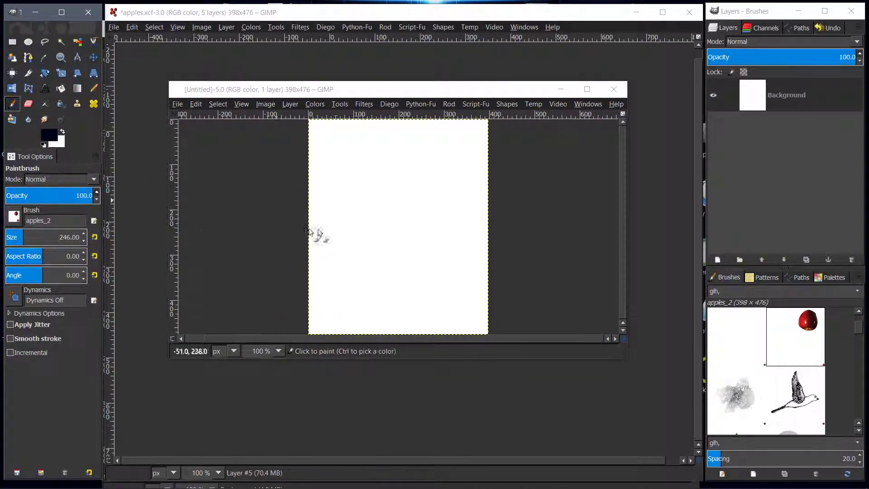
{"action": "mouse_move", "coordinate": [387, 230]}
{"action": "left_mouse_down"}
{"action": "mouse_move", "coordinate": [380, 274]}
{"action": "mouse_move", "coordinate": [417, 203]}
{"action": "mouse_move", "coordinate": [394, 253]}
{"action": "mouse_move", "coordinate": [399, 203]}
{"action": "mouse_move", "coordinate": [435, 253]}
{"action": "mouse_move", "coordinate": [357, 240]}
{"action": "mouse_move", "coordinate": [452, 190]}
{"action": "mouse_move", "coordinate": [432, 205]}
{"action": "mouse_move", "coordinate": [338, 177]}
{"action": "mouse_move", "coordinate": [455, 274]}
{"action": "mouse_move", "coordinate": [332, 140]}
{"action": "mouse_move", "coordinate": [451, 144]}
{"action": "mouse_move", "coordinate": [458, 195]}
{"action": "mouse_move", "coordinate": [434, 290]}
{"action": "mouse_move", "coordinate": [380, 313]}
{"action": "mouse_move", "coordinate": [349, 283]}
{"action": "mouse_move", "coordinate": [339, 131]}
{"action": "mouse_move", "coordinate": [466, 209]}
{"action": "mouse_move", "coordinate": [521, 346]}
{"action": "mouse_move", "coordinate": [367, 236]}
{"action": "mouse_move", "coordinate": [408, 249]}
{"action": "mouse_move", "coordinate": [430, 299]}
{"action": "left_mouse_up"}
{"action": "left_click_drag", "start_coordinate": [626, 358], "coordinate": [643, 401]}
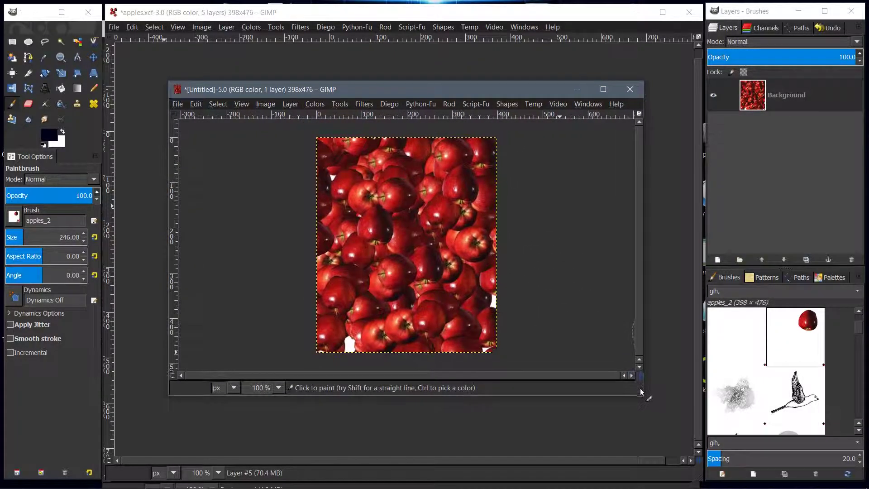
Clear the painted canvas and reduce the brush size to about 104.
{"action": "left_click", "coordinate": [196, 104]}
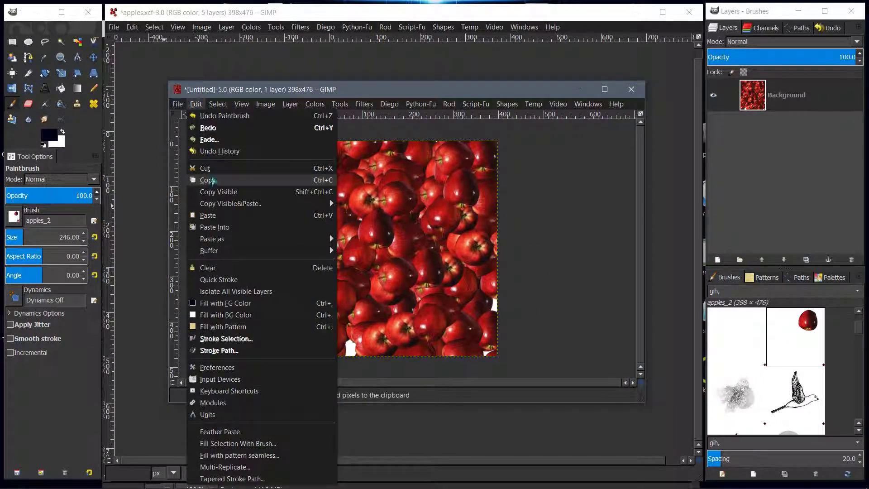
{"action": "left_click", "coordinate": [208, 268]}
{"action": "left_click", "coordinate": [22, 239]}
{"action": "left_click_drag", "start_coordinate": [23, 239], "coordinate": [13, 241]}
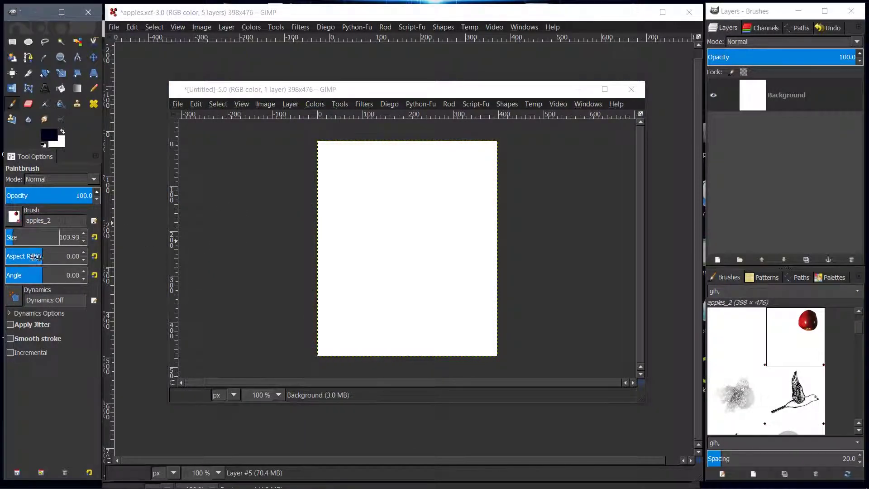
Paint small apples across the blank canvas with the apples_2 brush, and close the test image without saving.
{"action": "mouse_move", "coordinate": [394, 248]}
{"action": "left_mouse_down"}
{"action": "mouse_move", "coordinate": [411, 291]}
{"action": "mouse_move", "coordinate": [450, 271]}
{"action": "mouse_move", "coordinate": [450, 215]}
{"action": "mouse_move", "coordinate": [391, 211]}
{"action": "mouse_move", "coordinate": [360, 272]}
{"action": "mouse_move", "coordinate": [433, 323]}
{"action": "left_mouse_up"}
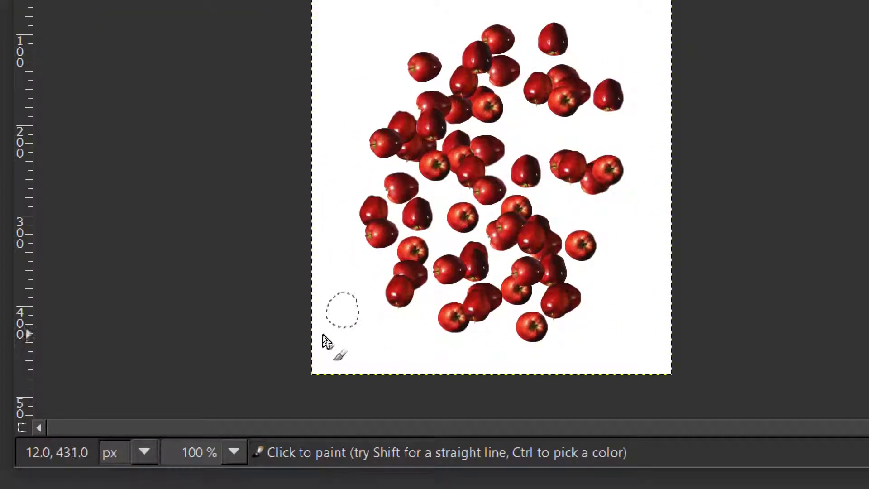
{"action": "left_click", "coordinate": [321, 172]}
{"action": "left_click", "coordinate": [377, 359]}
{"action": "mouse_move", "coordinate": [377, 362]}
{"action": "left_mouse_down"}
{"action": "mouse_move", "coordinate": [445, 48]}
{"action": "mouse_move", "coordinate": [407, 173]}
{"action": "left_mouse_up"}
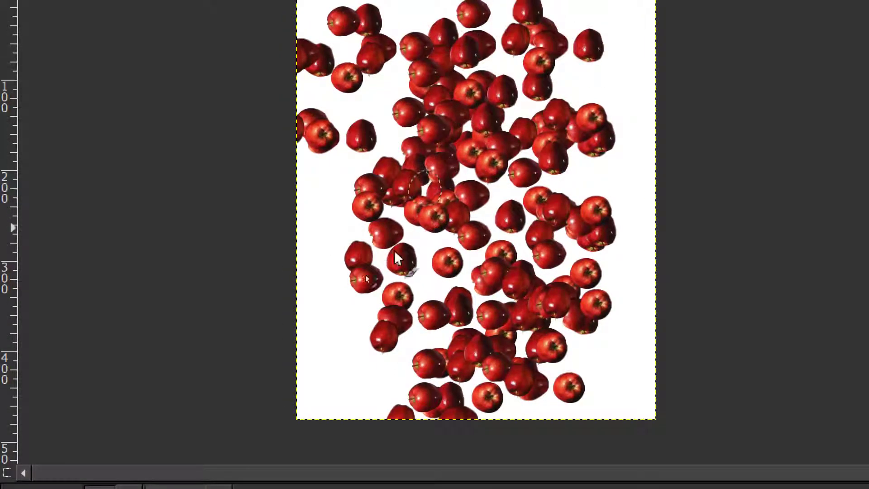
{"action": "mouse_move", "coordinate": [359, 352]}
{"action": "left_mouse_down"}
{"action": "mouse_move", "coordinate": [367, 323]}
{"action": "mouse_move", "coordinate": [385, 403]}
{"action": "left_mouse_up"}
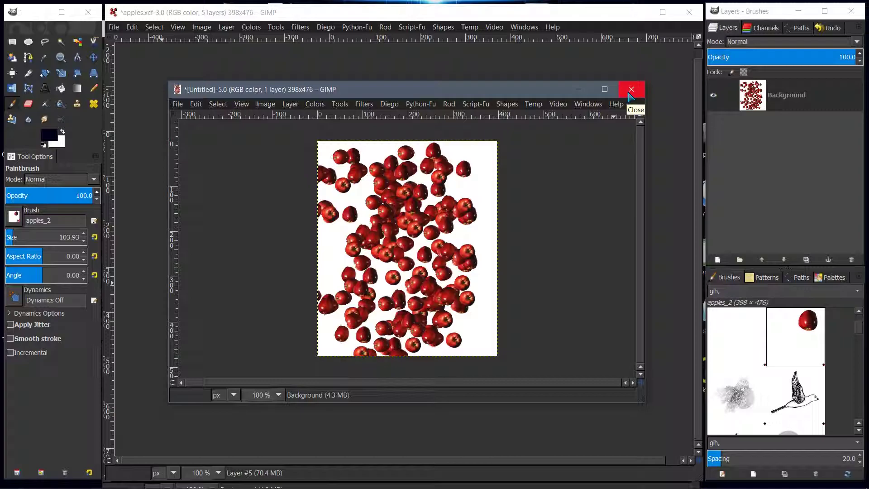
{"action": "left_click", "coordinate": [631, 90]}
{"action": "left_click", "coordinate": [420, 308]}
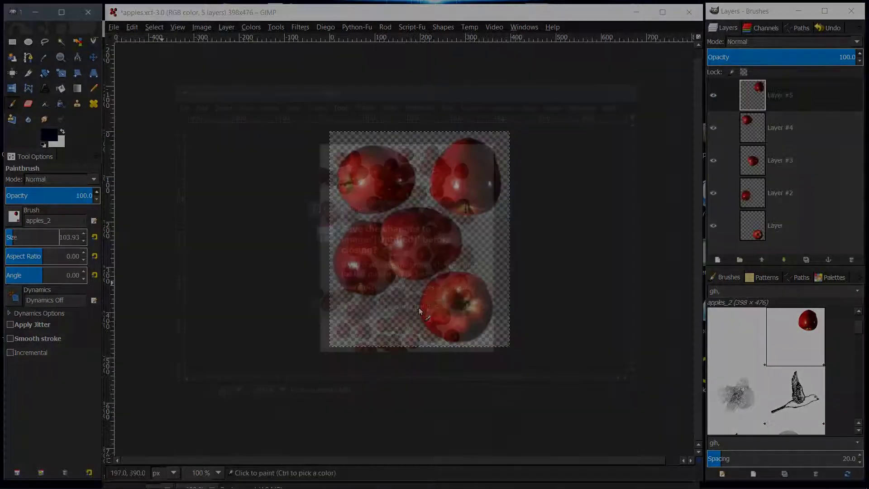